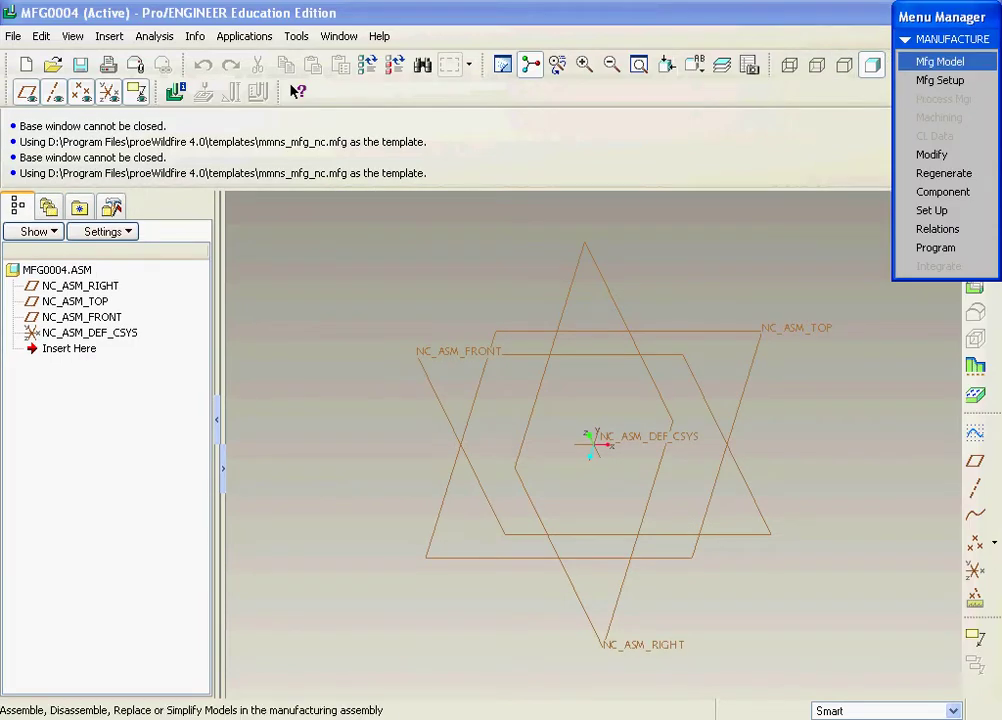
Open werr.prt as the reference model for assembly into the manufacturing model
click(940, 61)
click(938, 101)
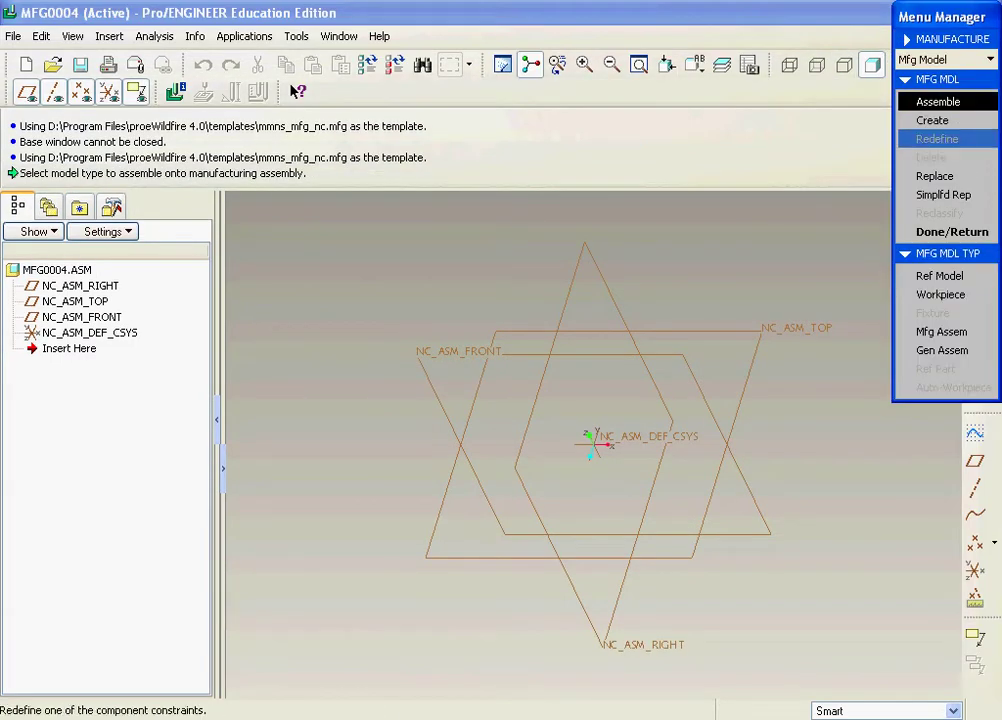
click(938, 275)
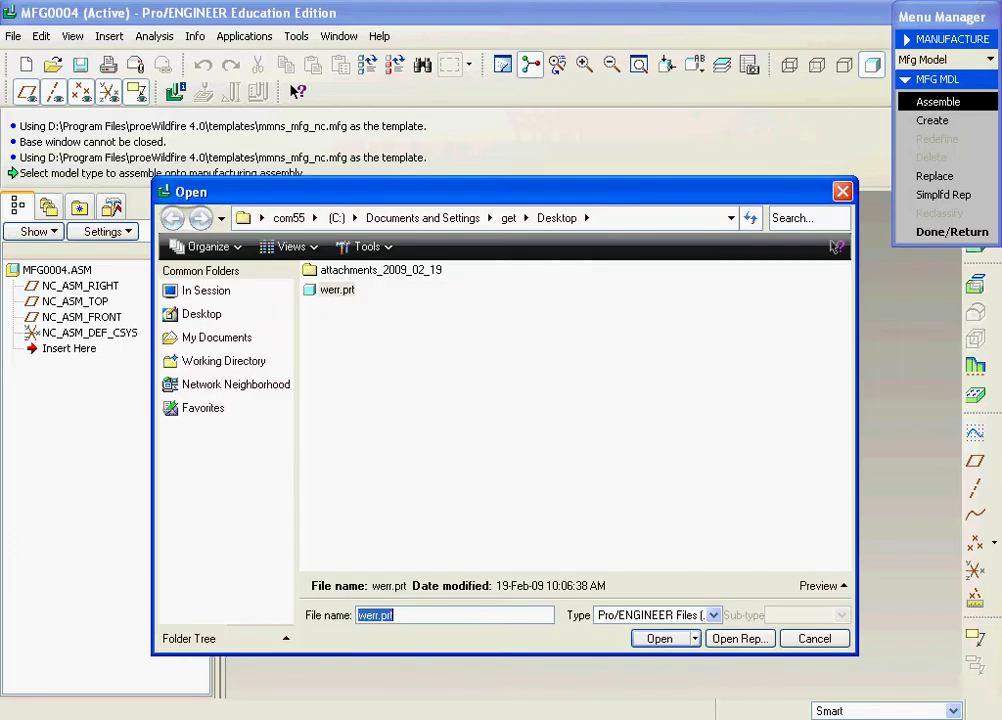
click(337, 290)
click(660, 638)
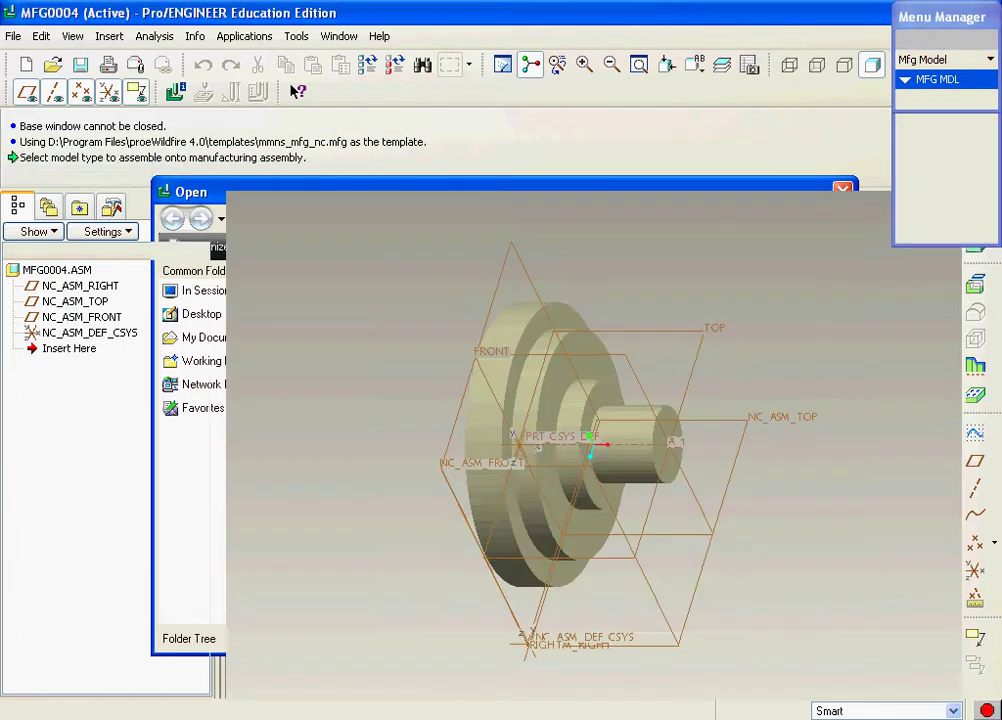
Place the reference part with the Default constraint and accept it as the Same Model reference type
right_click(736, 259)
click(799, 396)
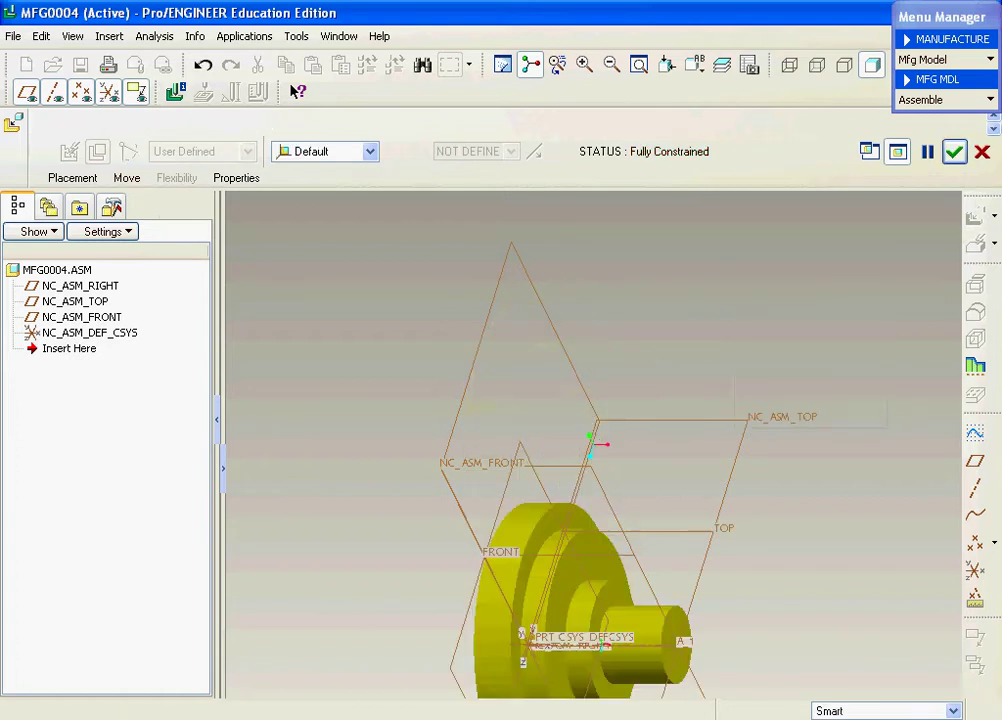
click(954, 151)
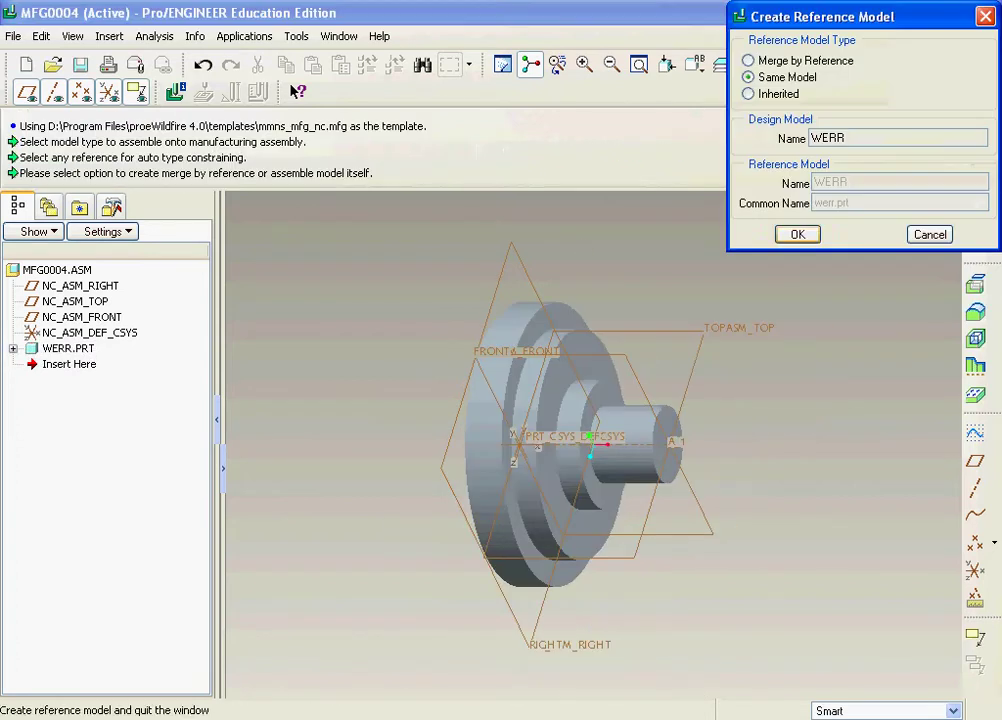
click(797, 235)
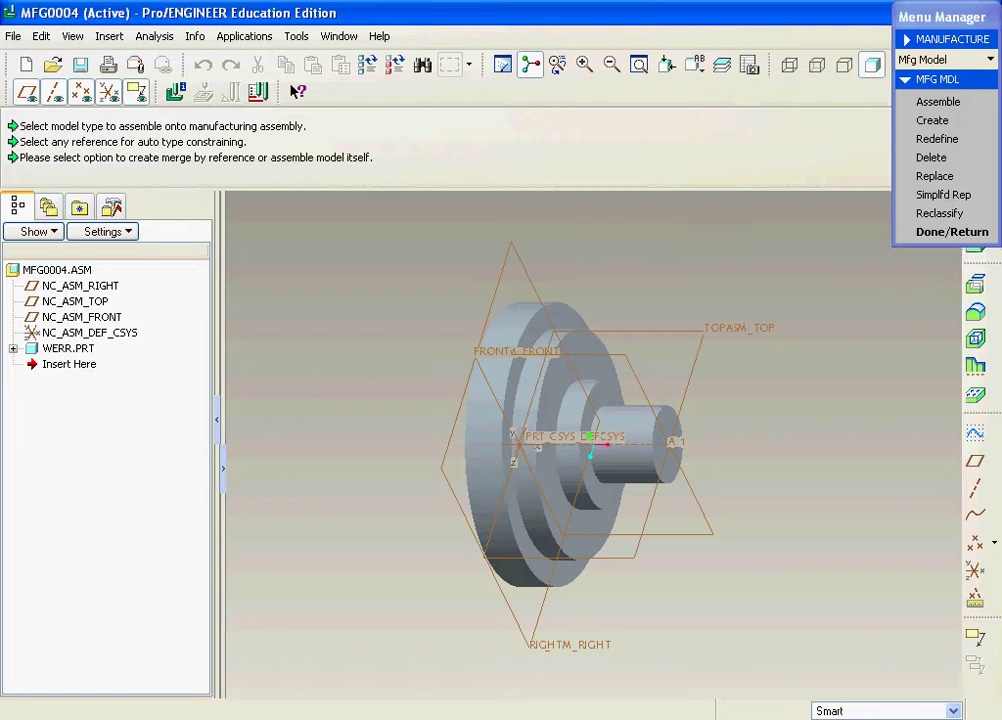
click(952, 231)
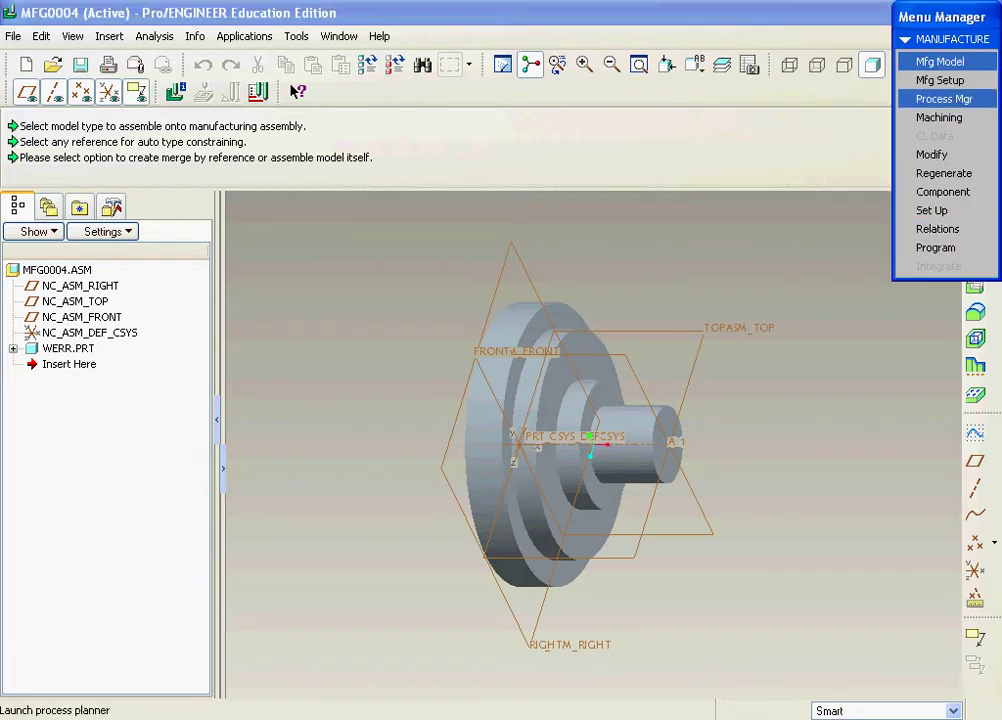
Create a new workpiece with the default part name PRT0004 and begin it as a solid revolved protrusion
click(940, 61)
click(932, 120)
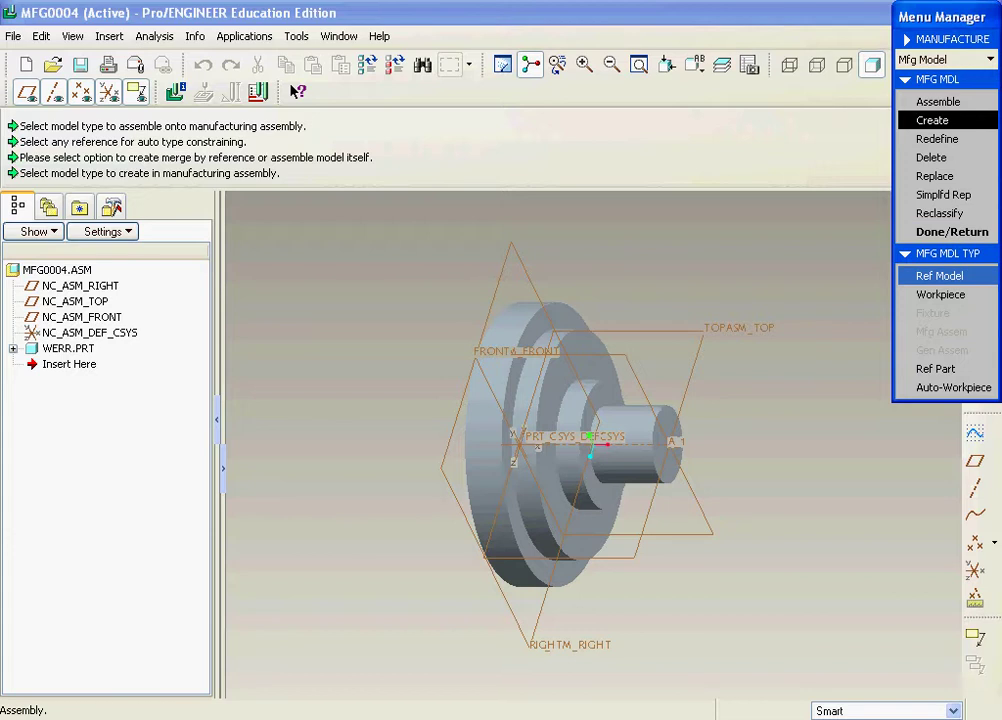
click(940, 294)
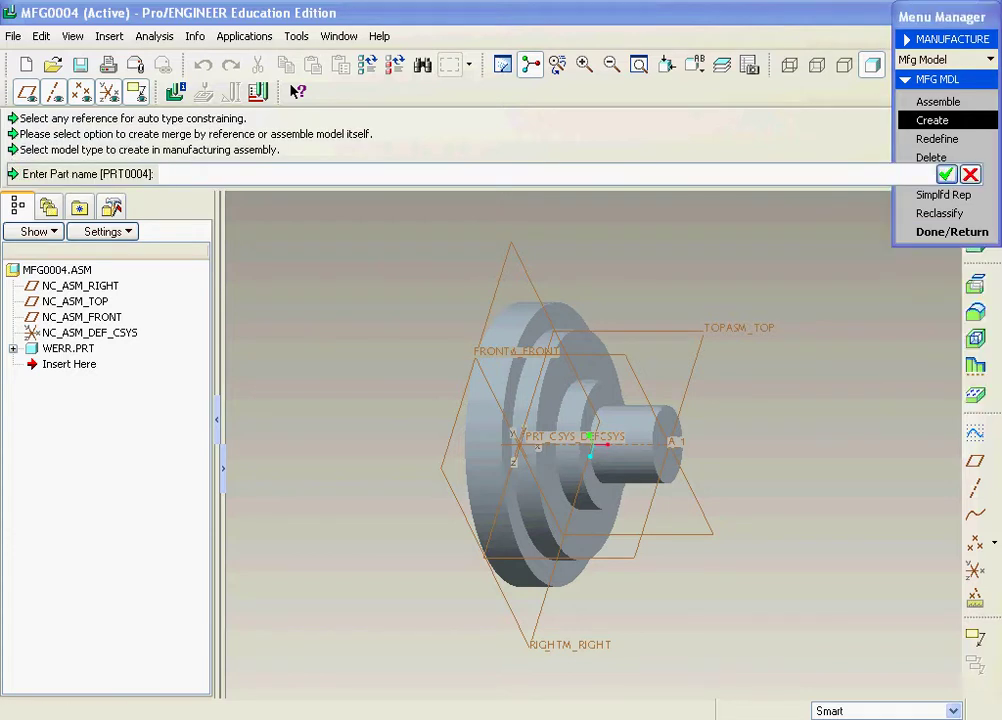
key(Return)
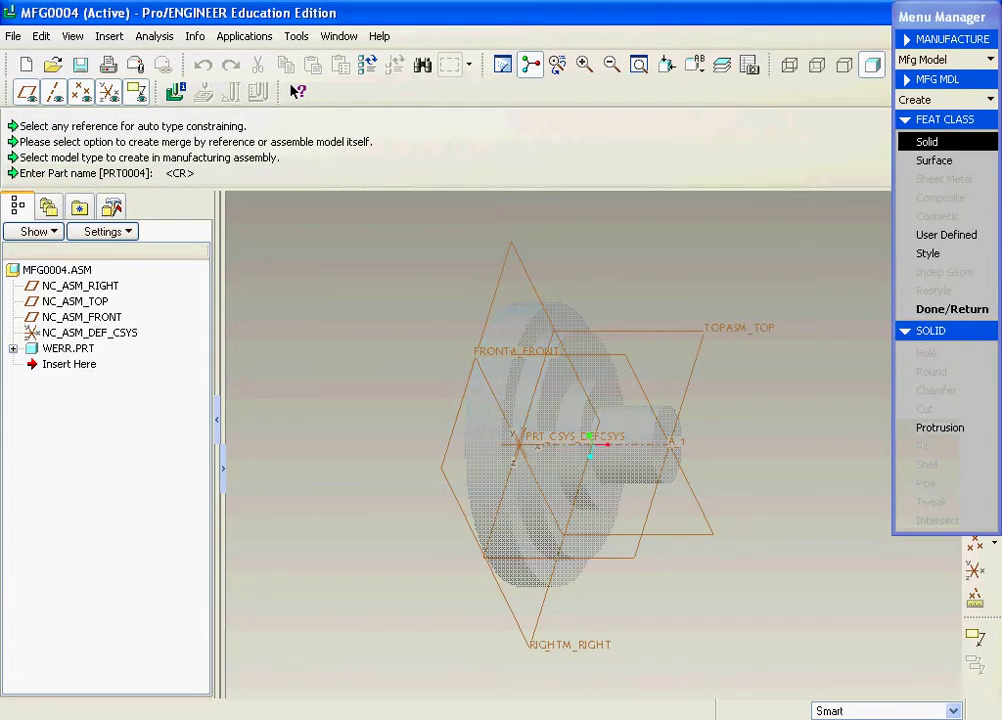
click(940, 427)
click(935, 160)
click(930, 294)
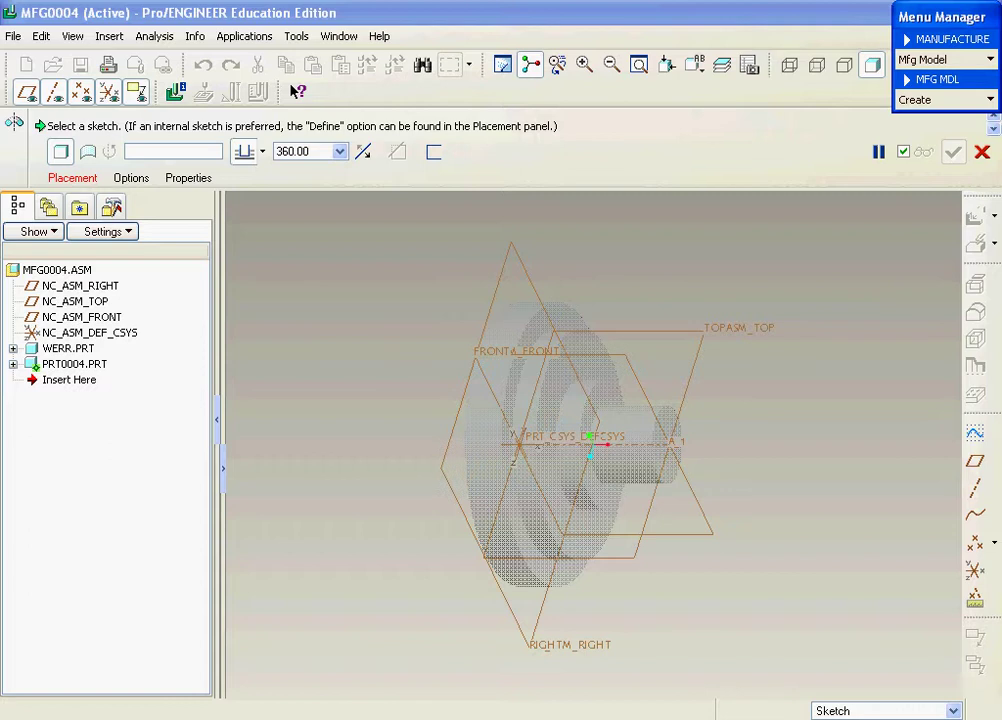
Start the revolve section on the front plane, using the NC_ASM_RIGHT plane and the part axis A_1 as sketch references
click(975, 432)
click(623, 534)
click(916, 232)
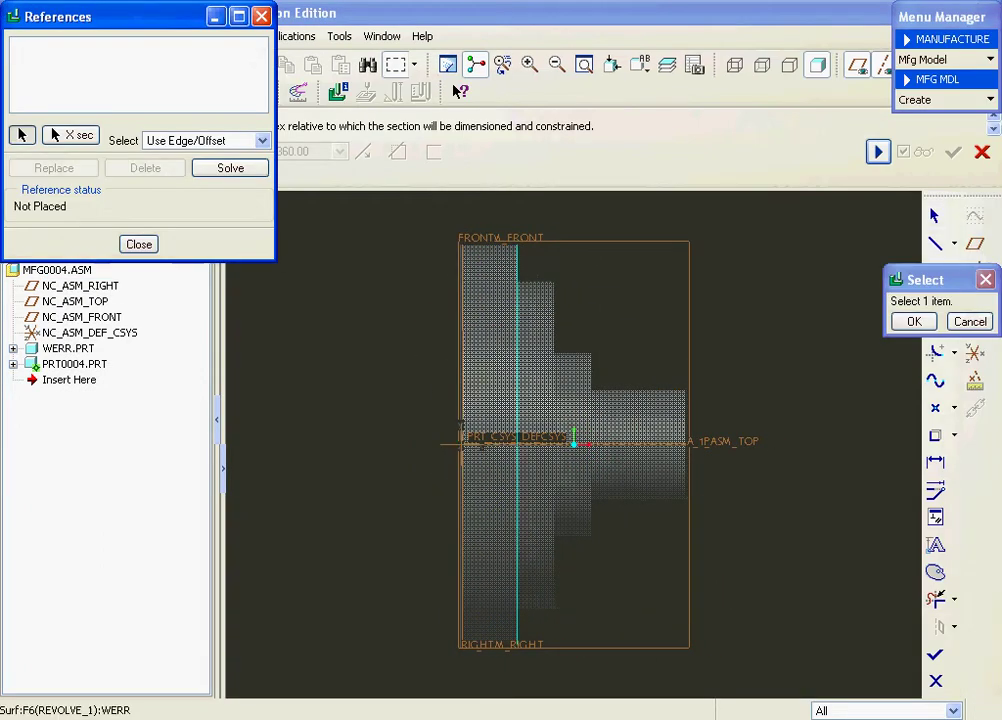
click(461, 345)
click(640, 444)
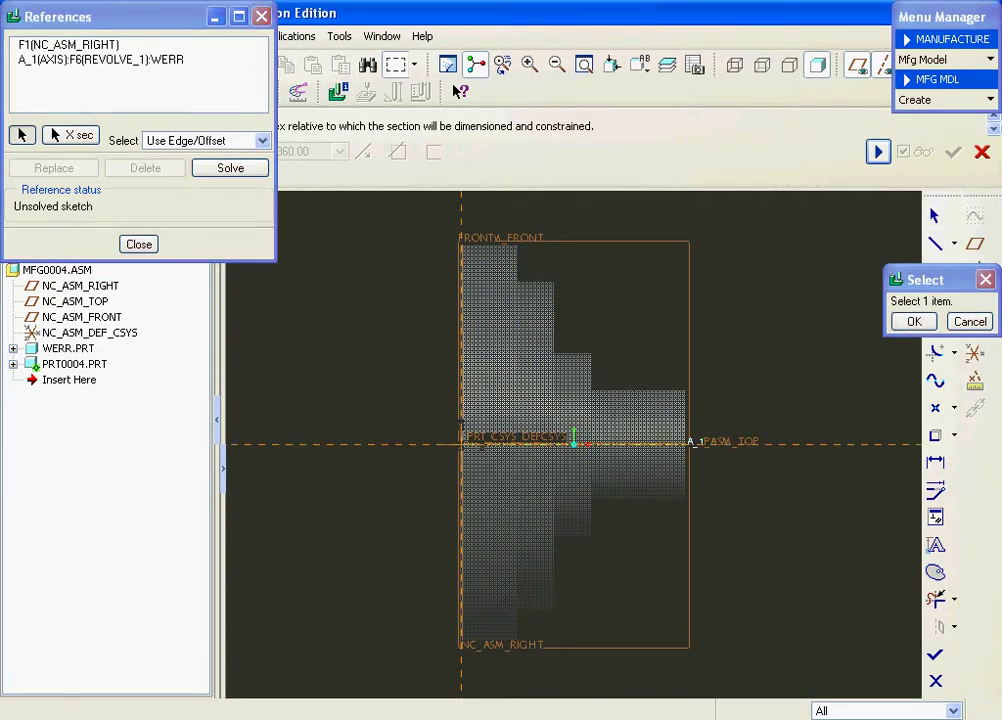
click(139, 244)
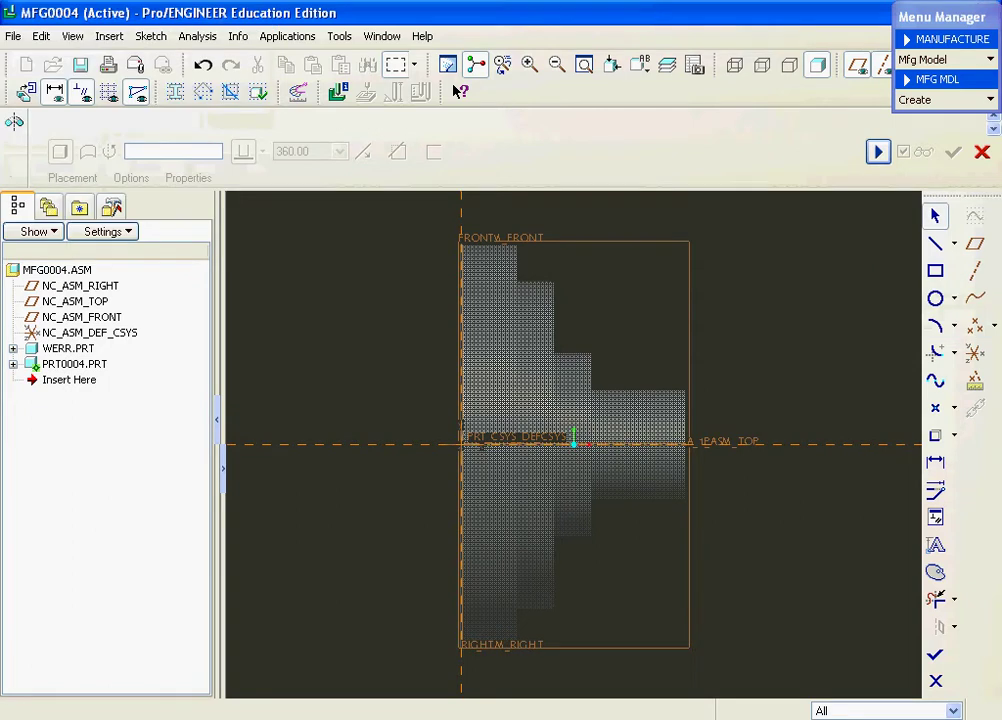
Sketch a rectangle about 358 mm long and 237 mm high, with its lower edge on the axis, enclosing the part's upper half
click(935, 270)
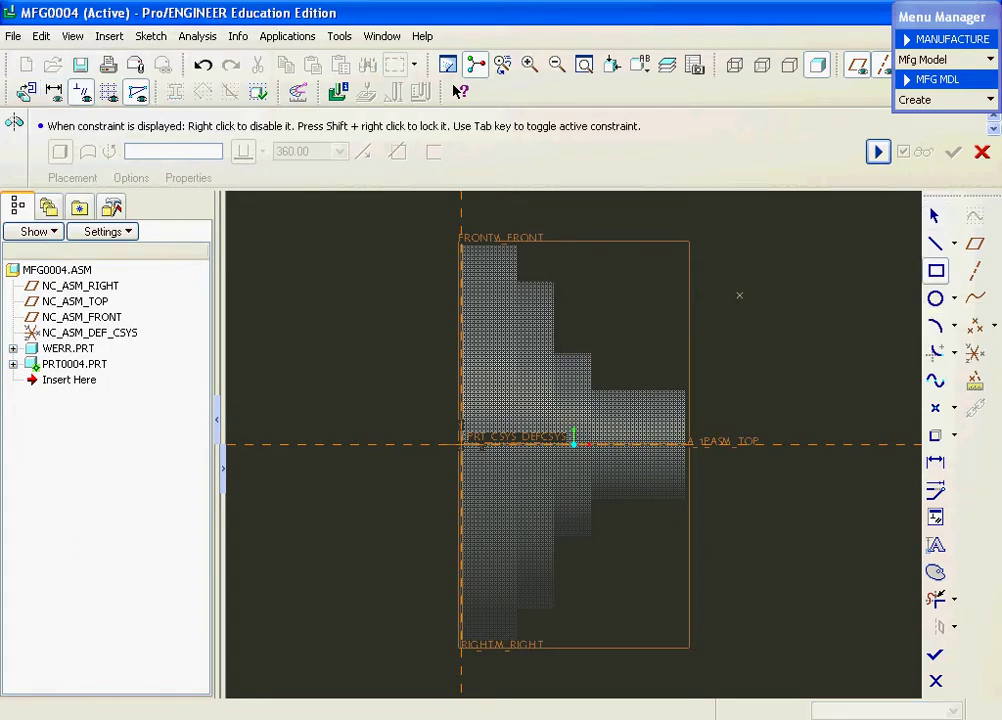
click(386, 444)
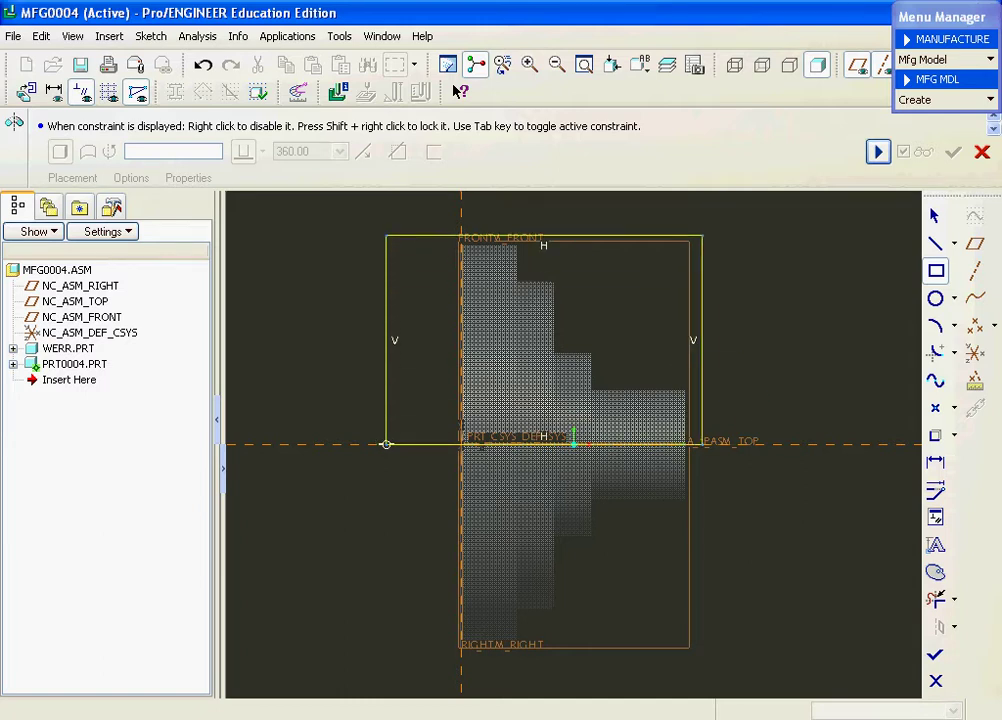
click(703, 236)
middle_click(811, 235)
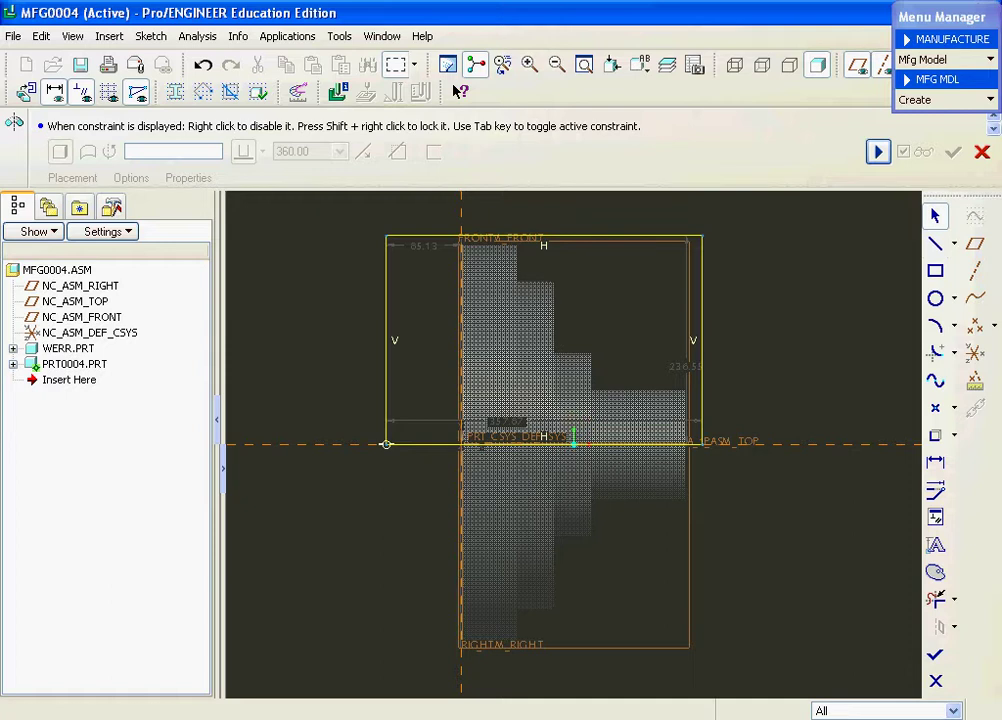
Add a horizontal centerline along the part axis as the section's axis of revolution
click(954, 243)
click(906, 241)
click(819, 444)
click(543, 444)
middle_click(543, 444)
Accept the section and revolve it 360 degrees to complete the cylindrical workpiece
click(878, 152)
click(539, 411)
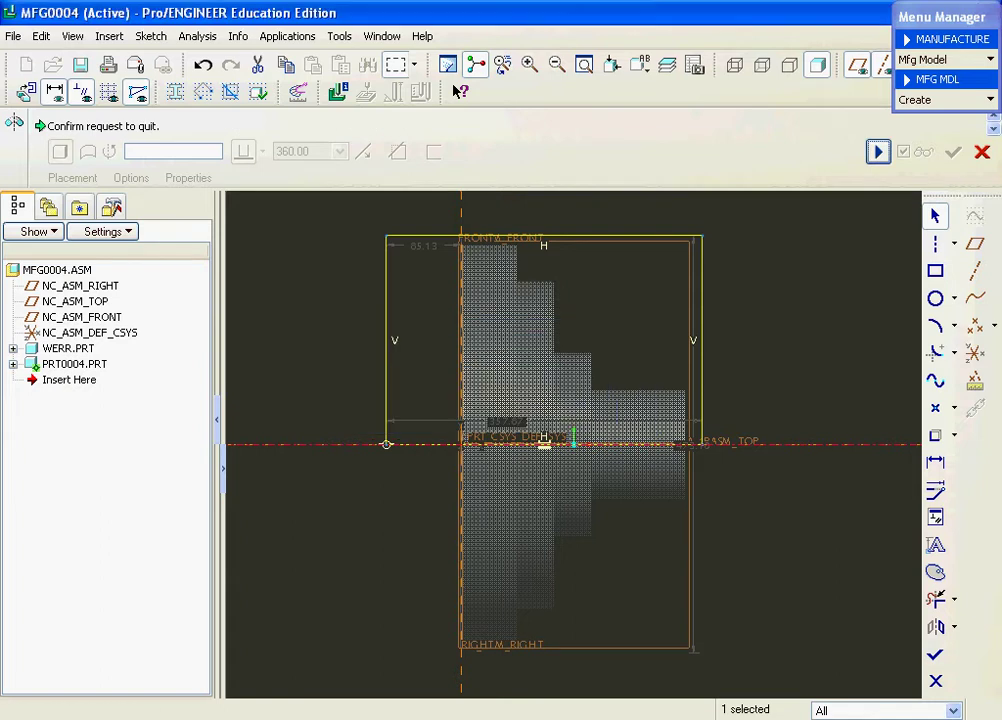
click(935, 655)
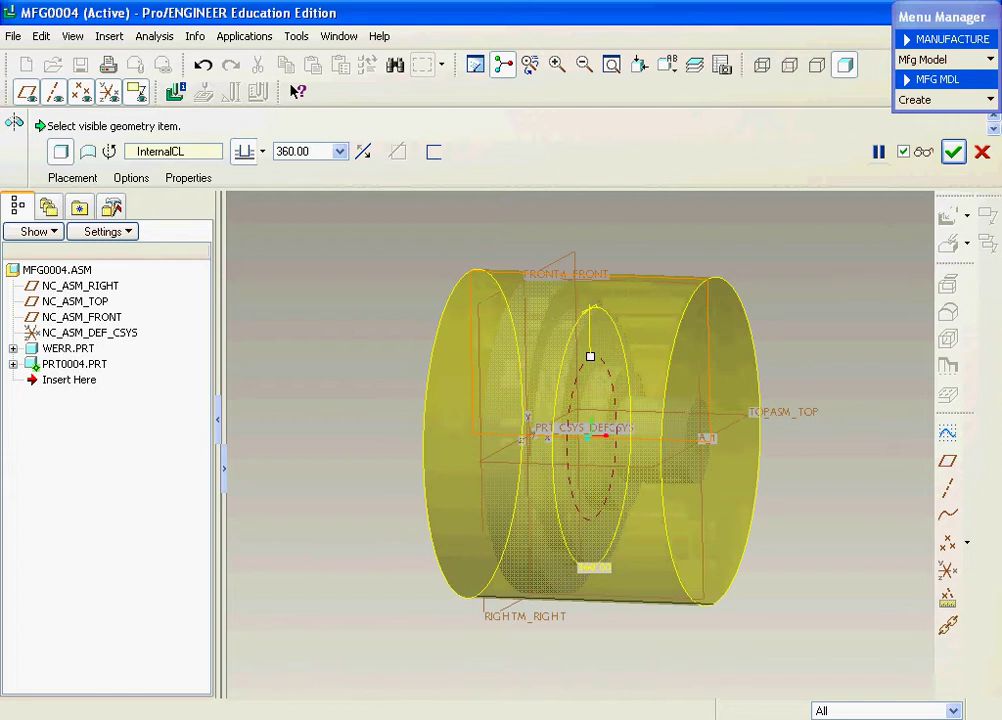
click(953, 153)
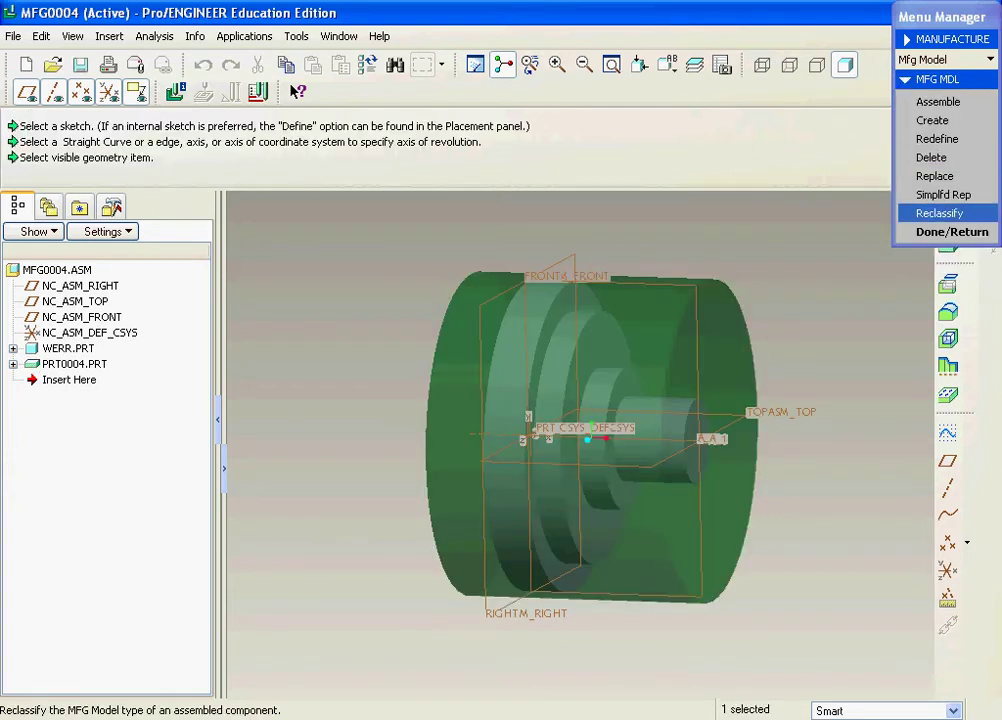
Define NC machine MACH01 as a one-turret Lathe from the operation setup, and cancel the operation itself
click(951, 231)
click(940, 80)
click(940, 141)
click(321, 172)
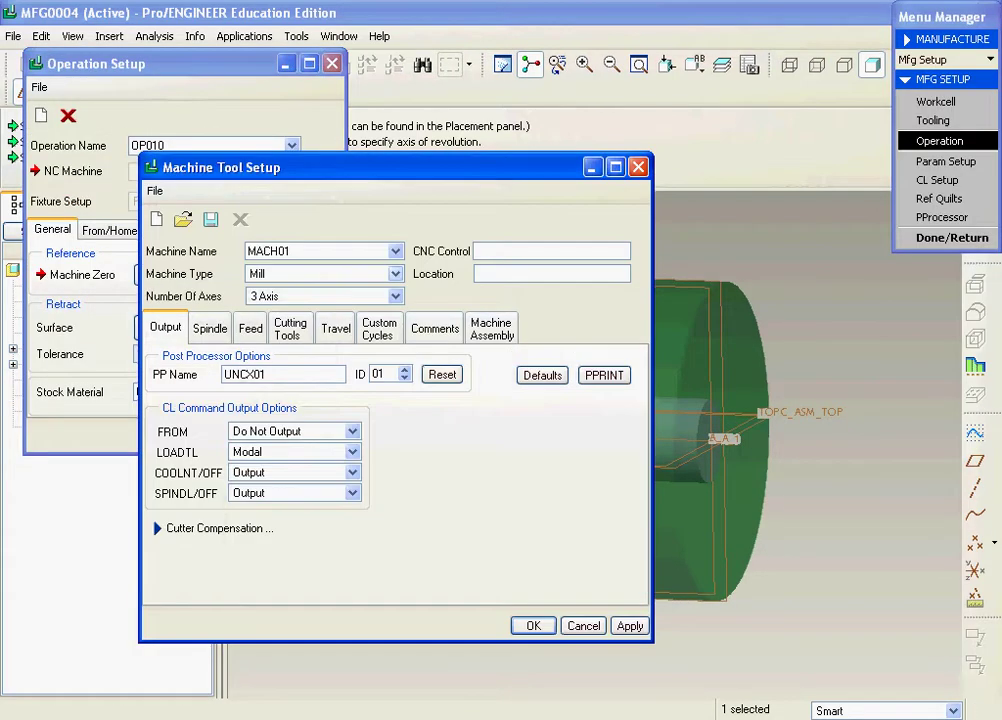
click(396, 273)
click(270, 306)
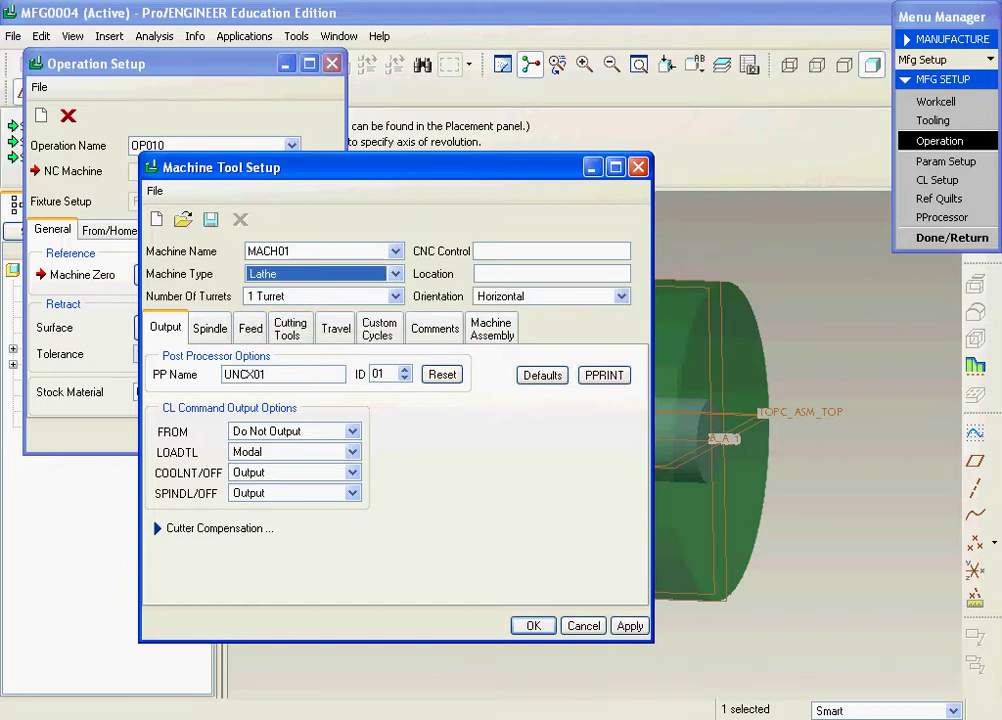
click(533, 625)
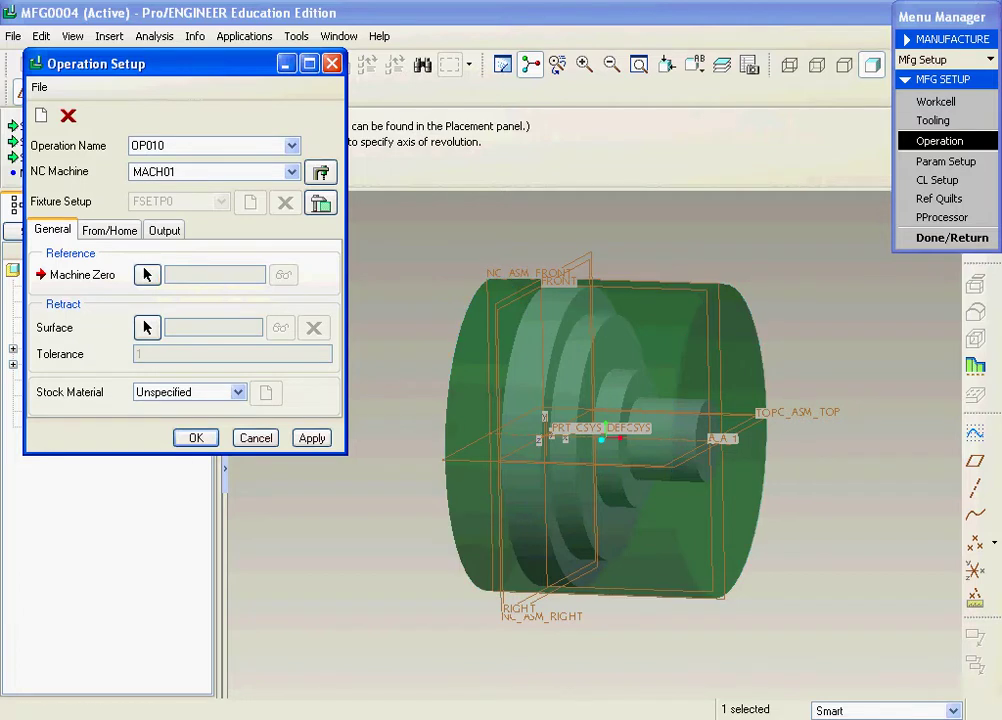
click(255, 437)
Start a datum coordinate system referencing the workpiece's end face on the shaft side and the NC_ASM_TOP and NC_ASM_FRONT planes
click(148, 286)
scroll(518, 425, up, 2)
scroll(614, 470, down, 2)
click(975, 569)
scroll(647, 406, up, 3)
middle_drag(648, 410, 632, 428)
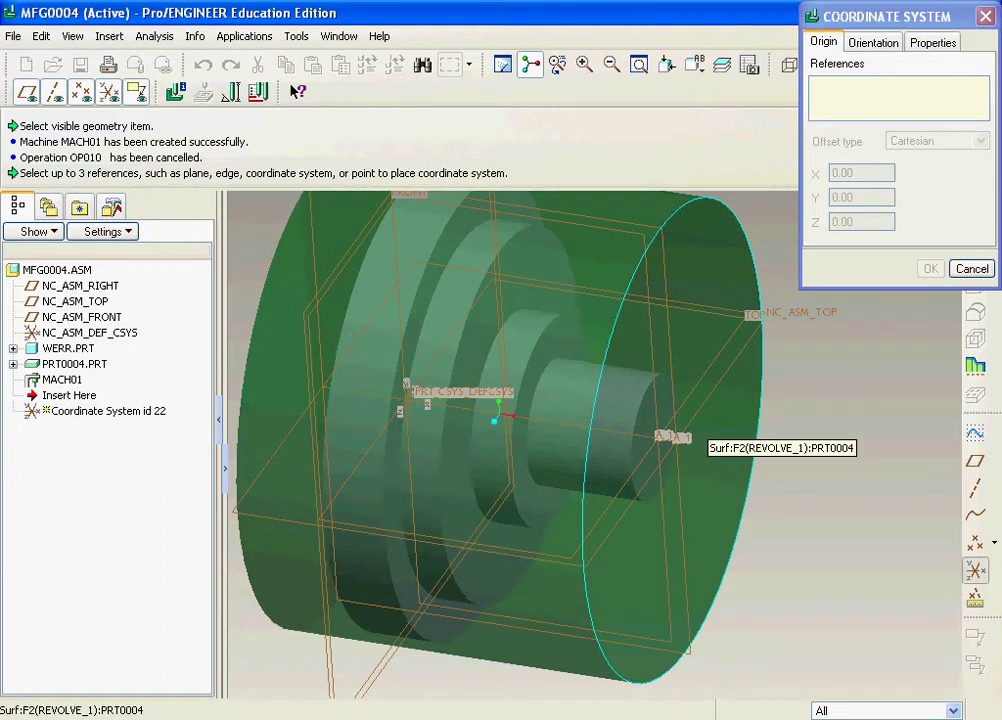
click(706, 416)
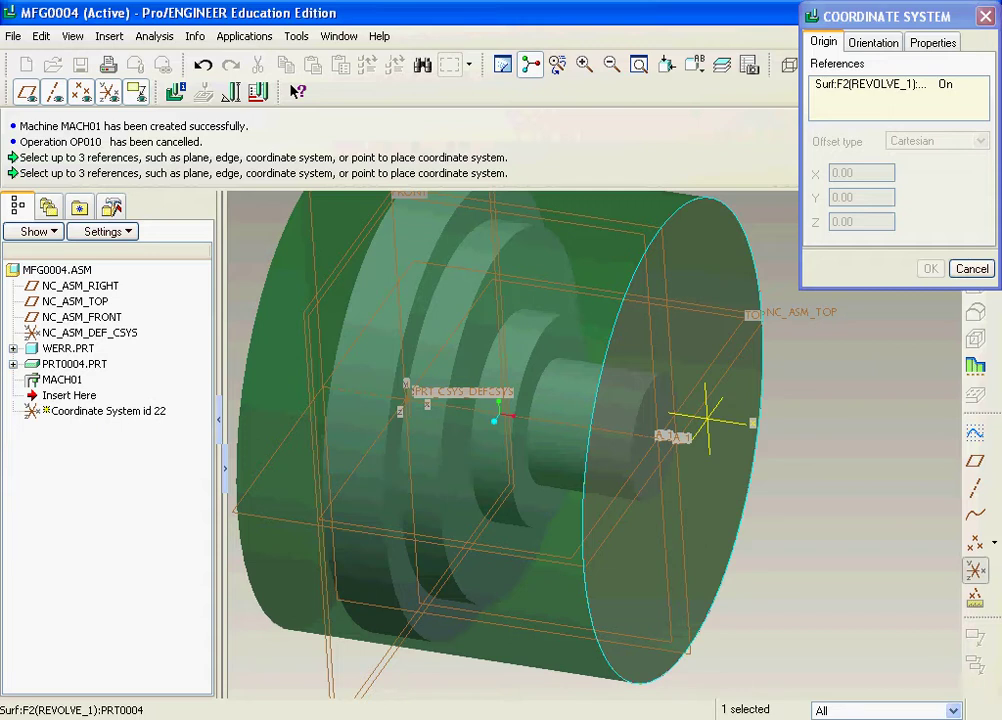
scroll(667, 421, up, 1)
click(782, 335)
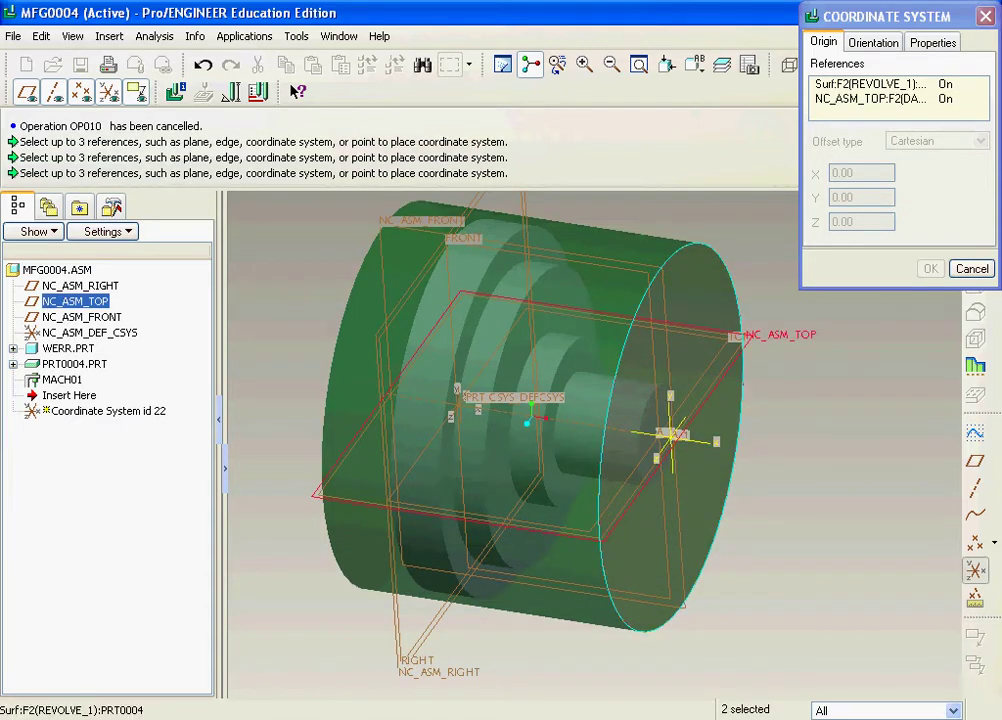
ctrl+click(669, 325)
scroll(697, 428, up, 3)
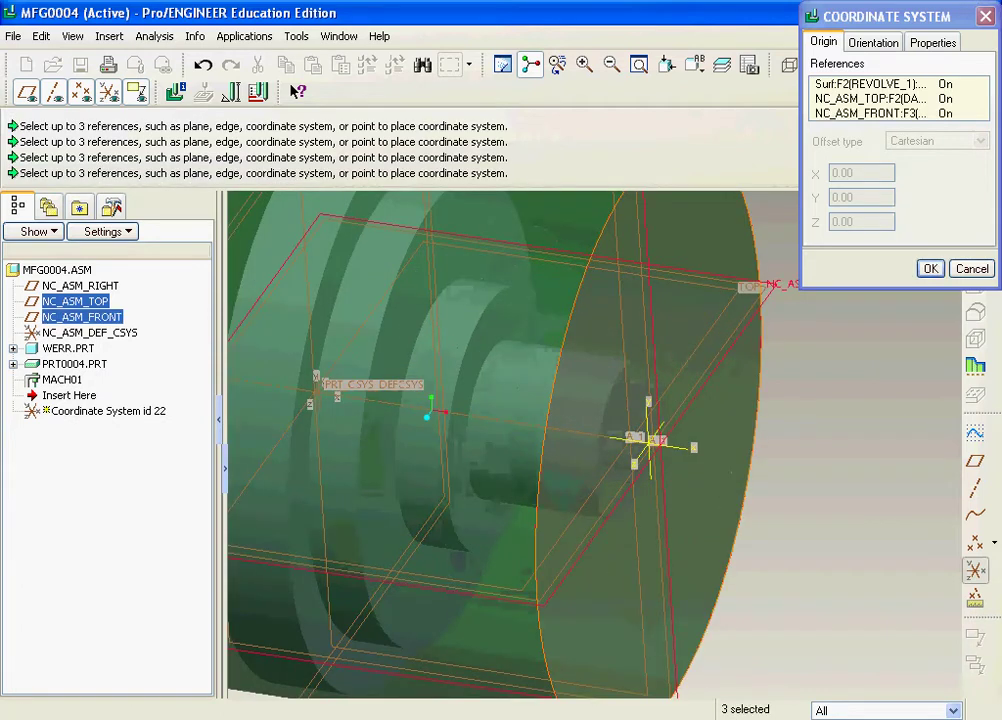
Orient the coordinate system so the end face determines Y, pointing away from the workpiece, and NC_ASM_TOP projects Z
click(873, 42)
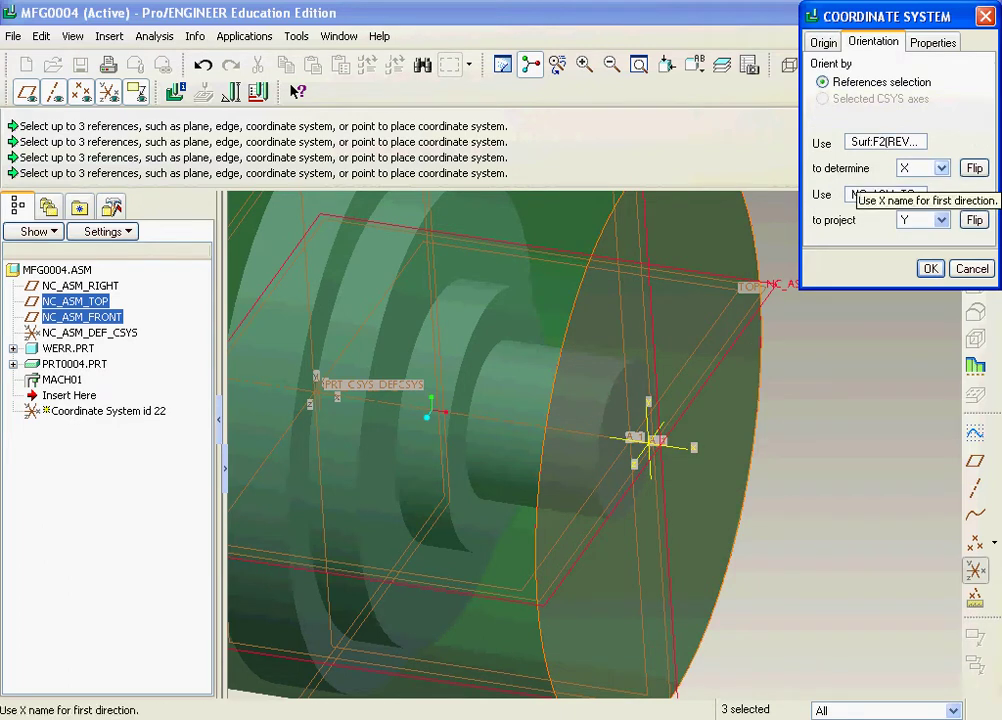
click(974, 168)
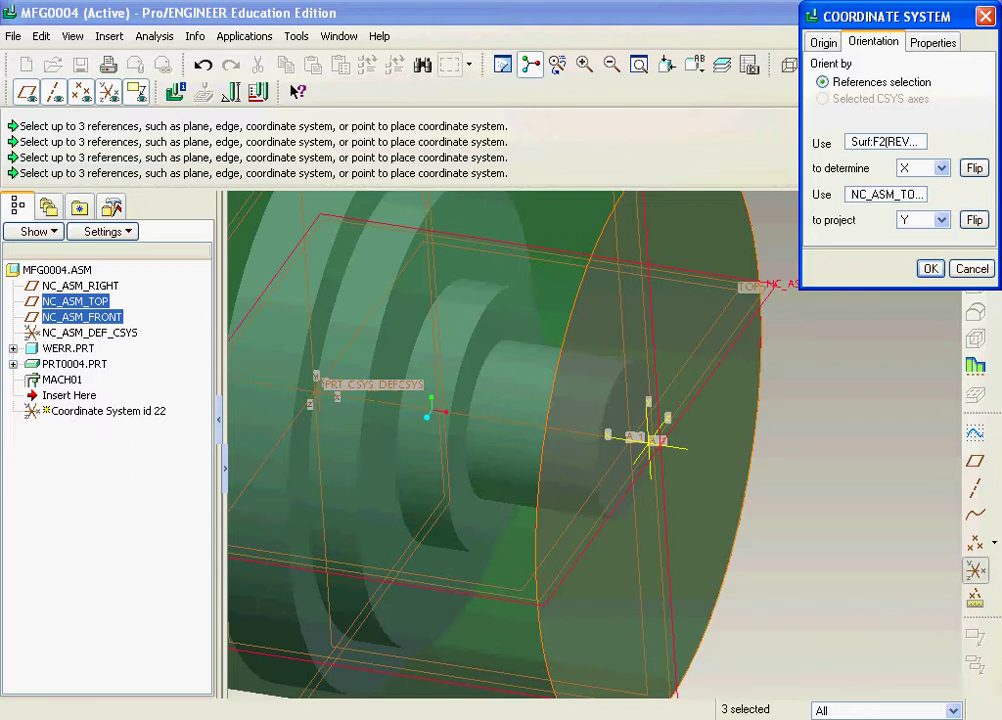
click(941, 168)
click(912, 190)
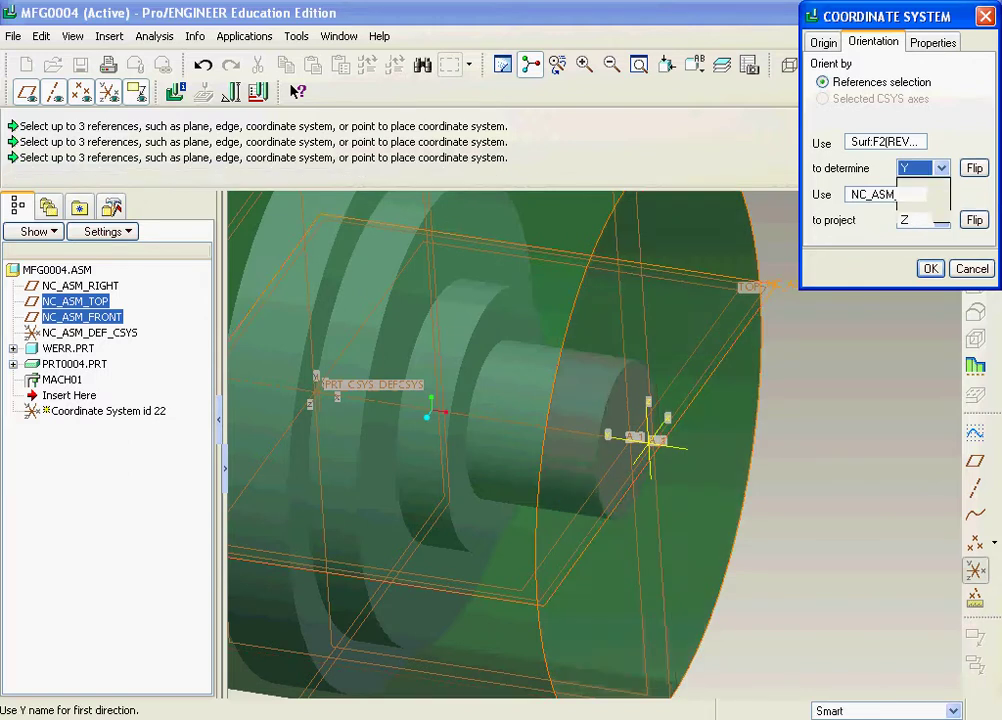
click(974, 168)
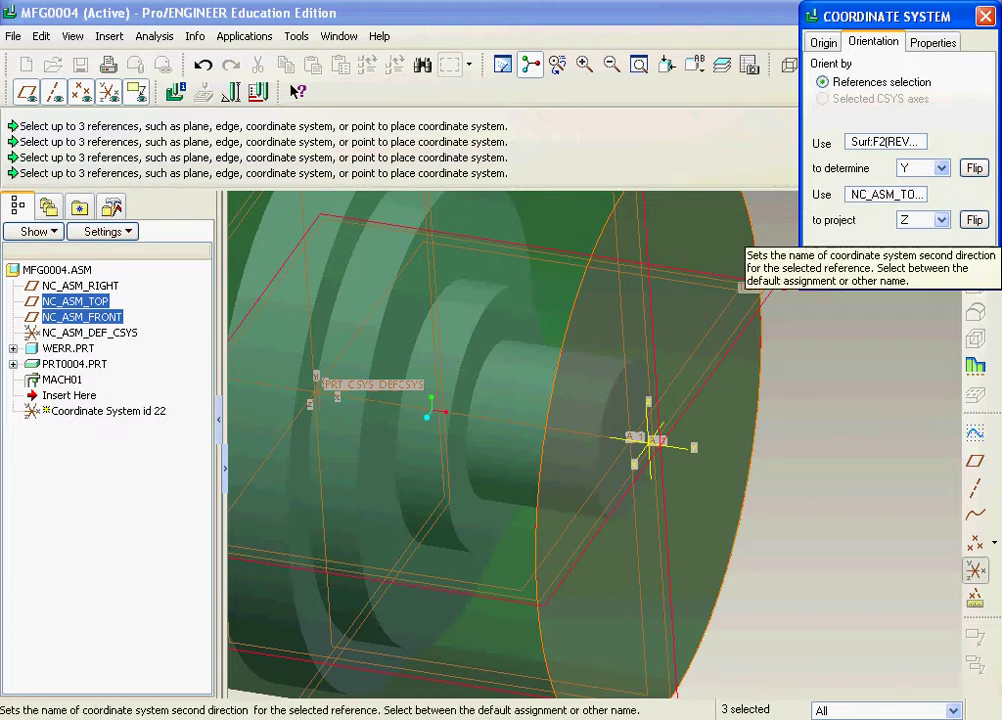
click(920, 168)
click(905, 186)
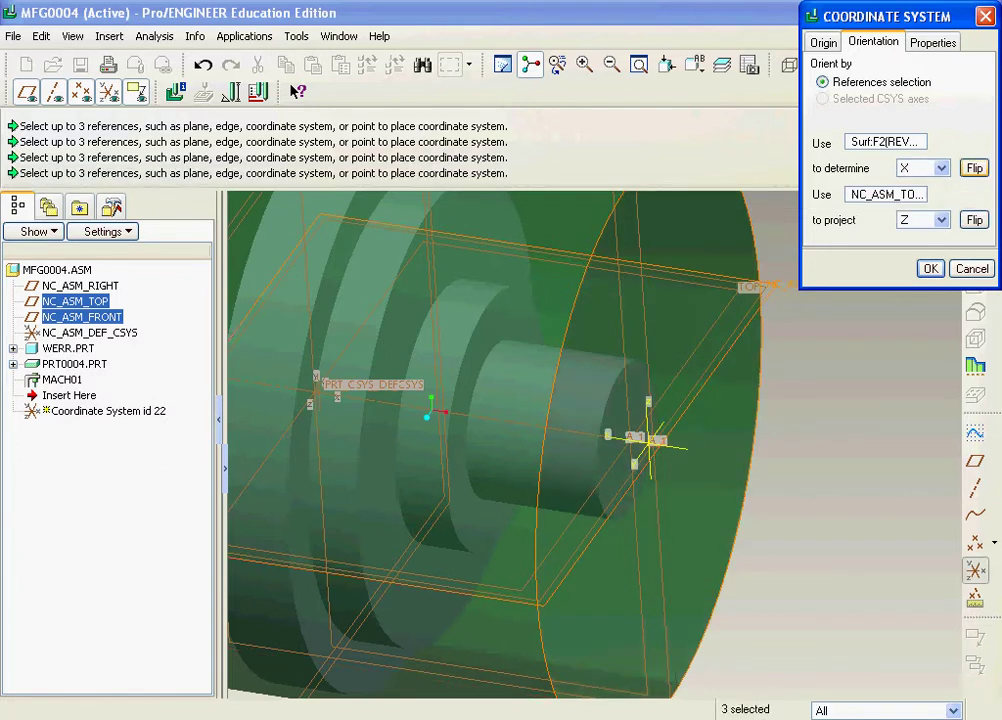
click(940, 168)
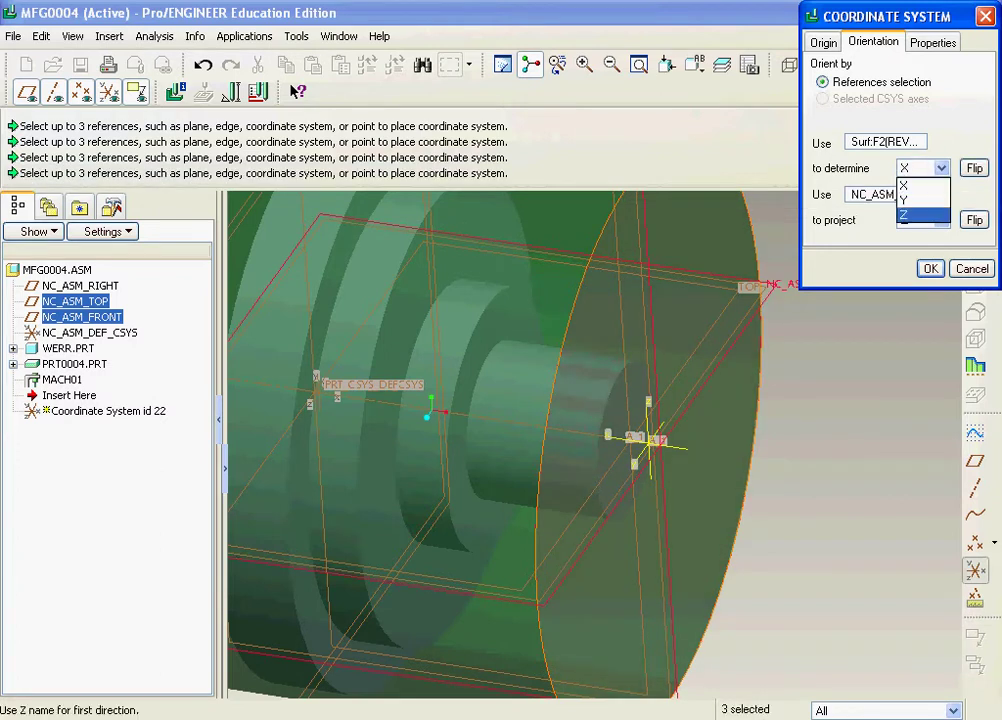
click(905, 199)
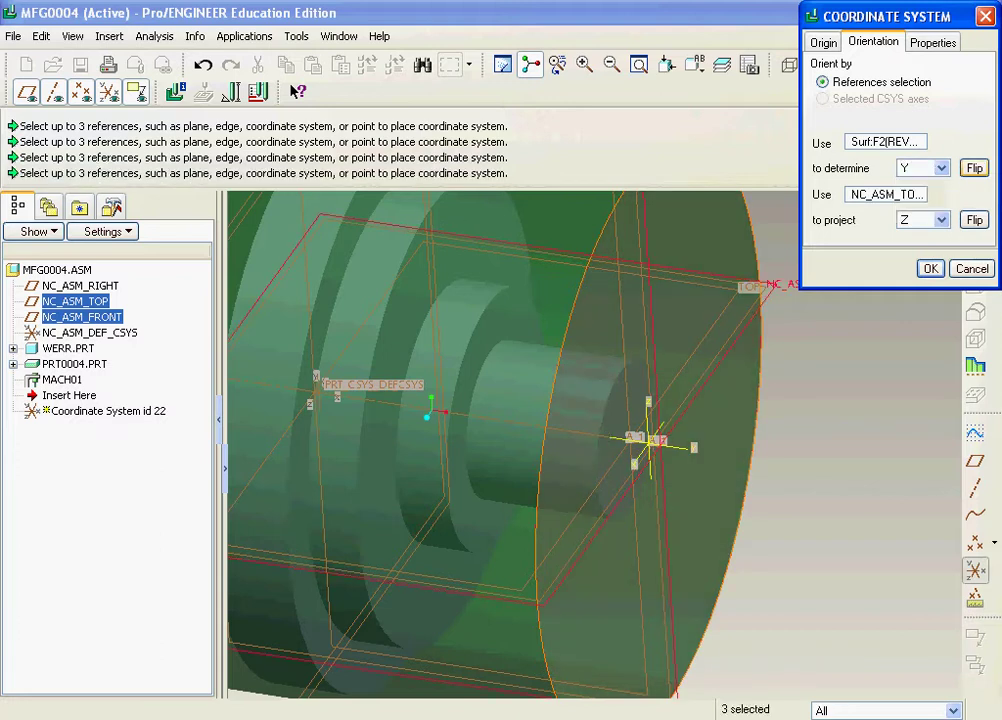
Make the end face determine Z, pointing away from the workpiece, with NC_ASM_TOP projecting X, and create the coordinate system
click(940, 168)
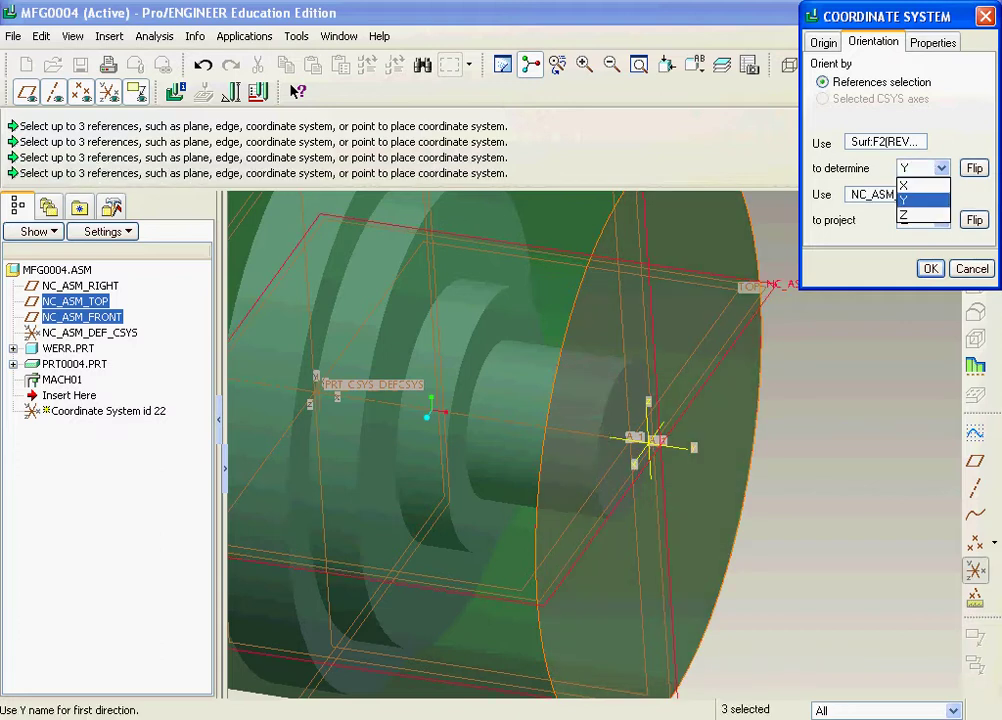
click(904, 214)
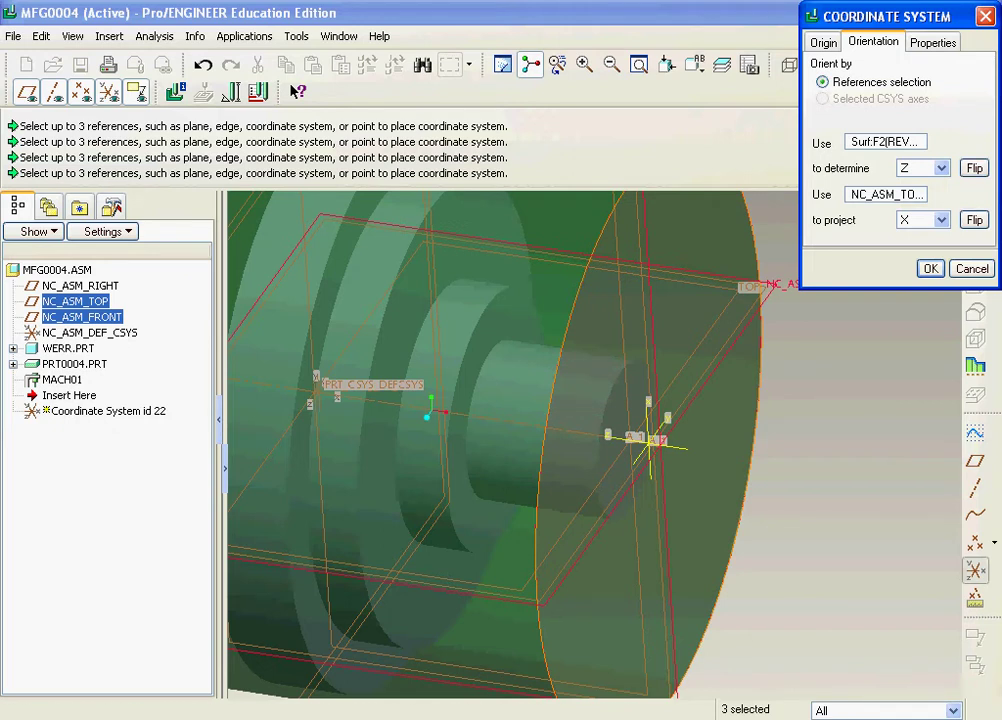
click(974, 168)
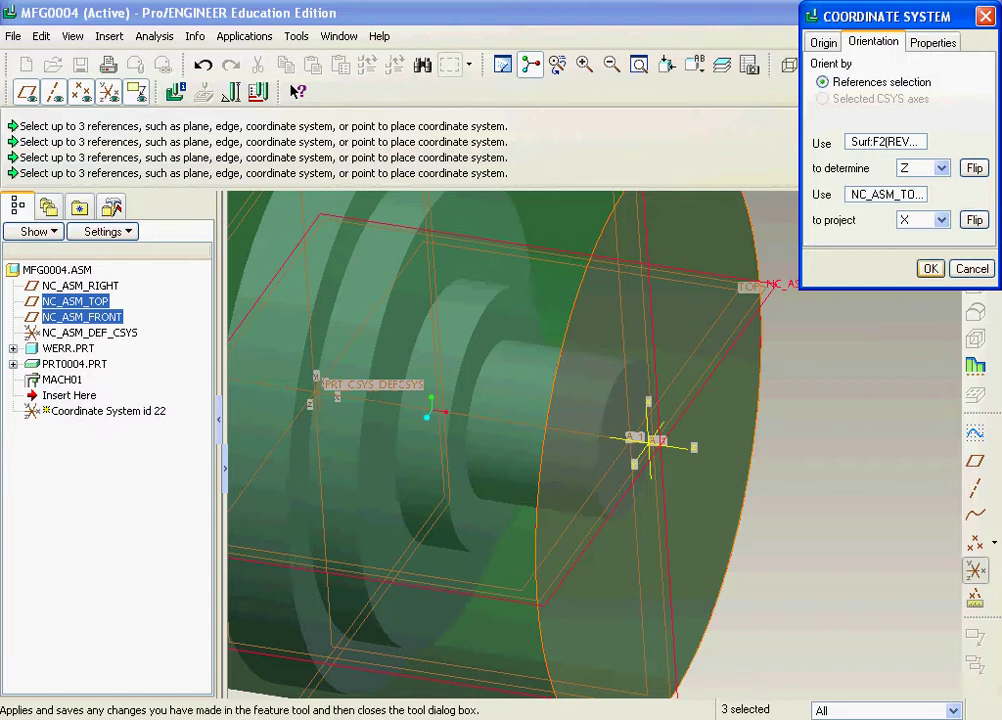
click(930, 268)
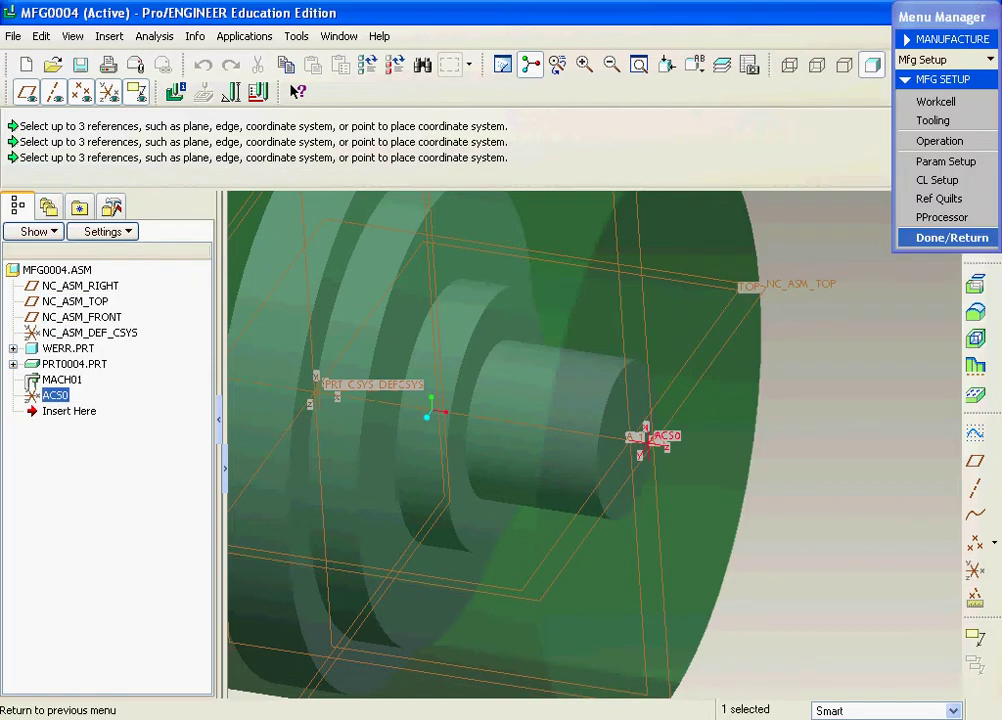
Reopen the operation setup for OP010 and confirm NC machine MACH01 as a one-turret Lathe
click(951, 237)
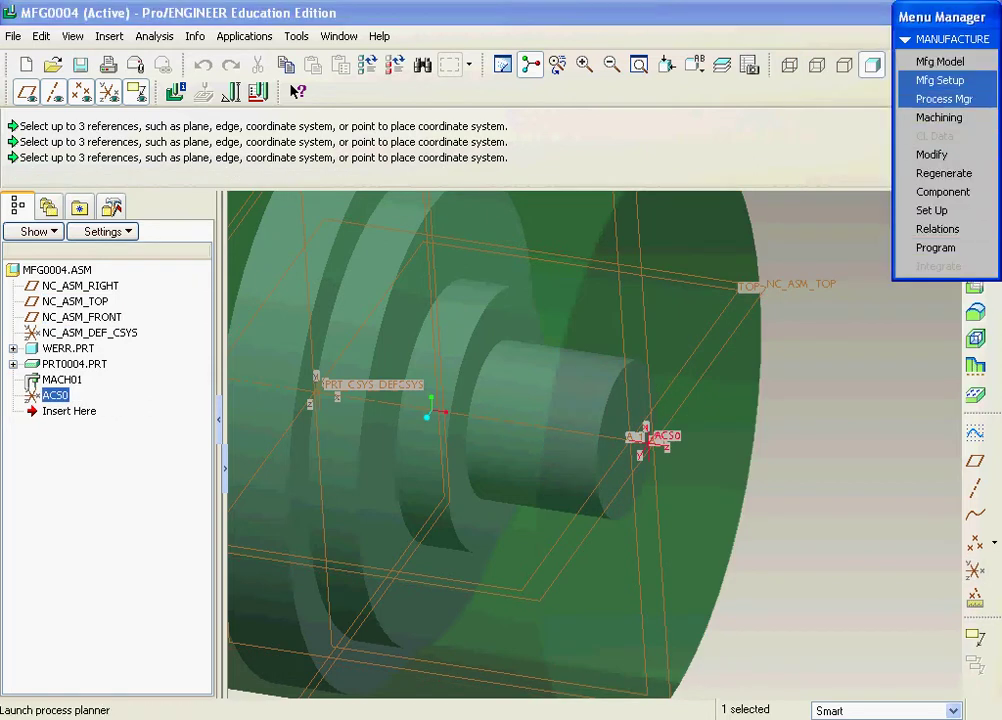
click(940, 80)
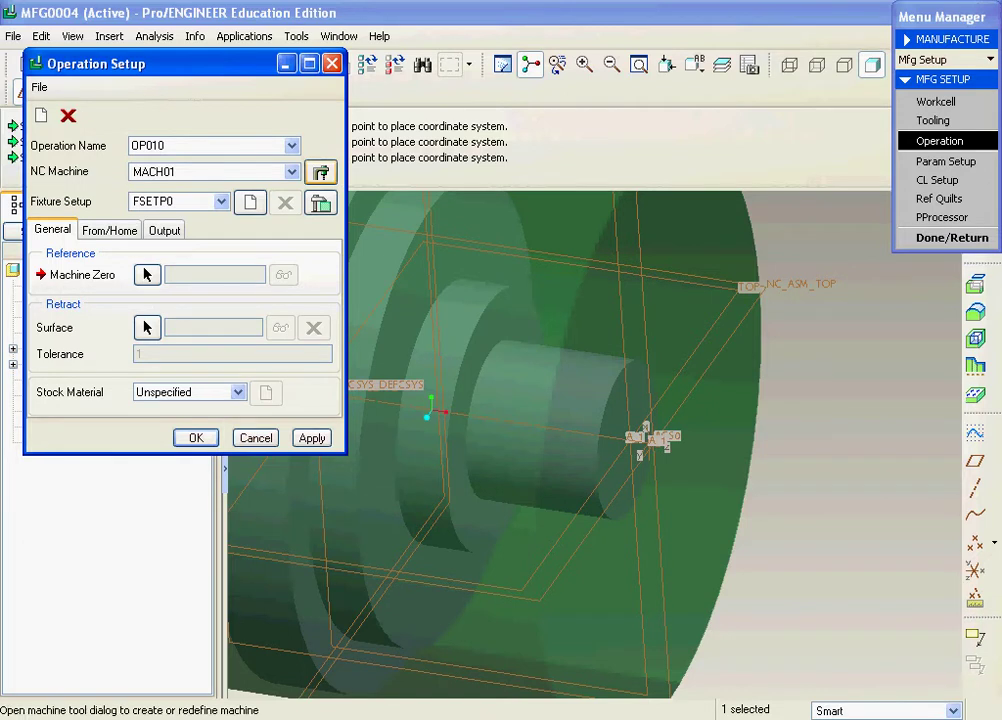
click(321, 172)
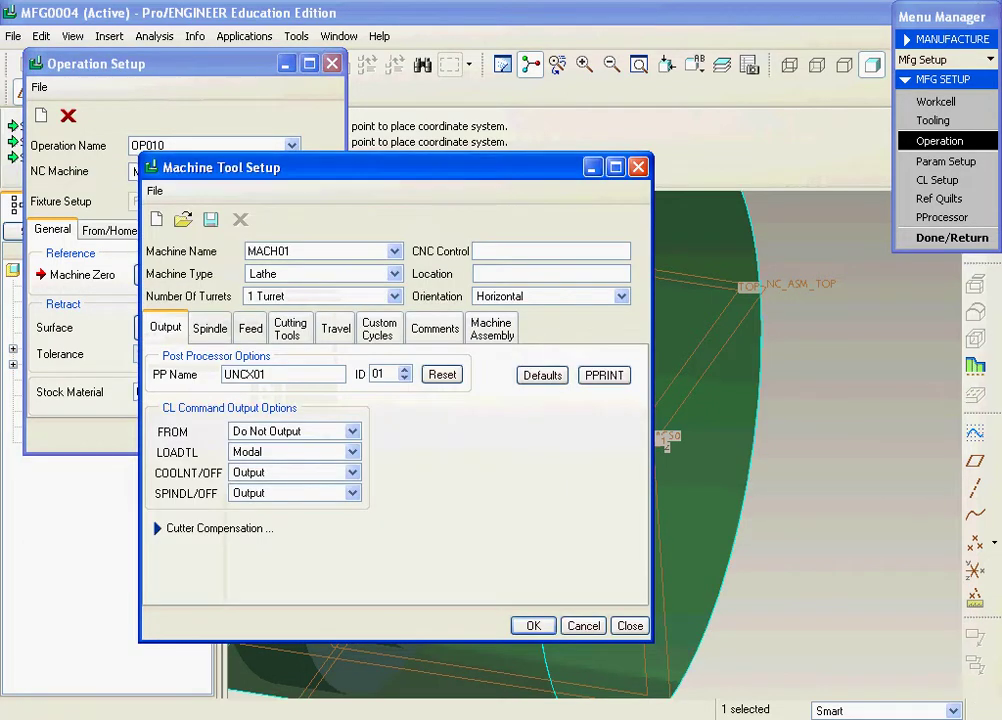
click(320, 273)
click(300, 306)
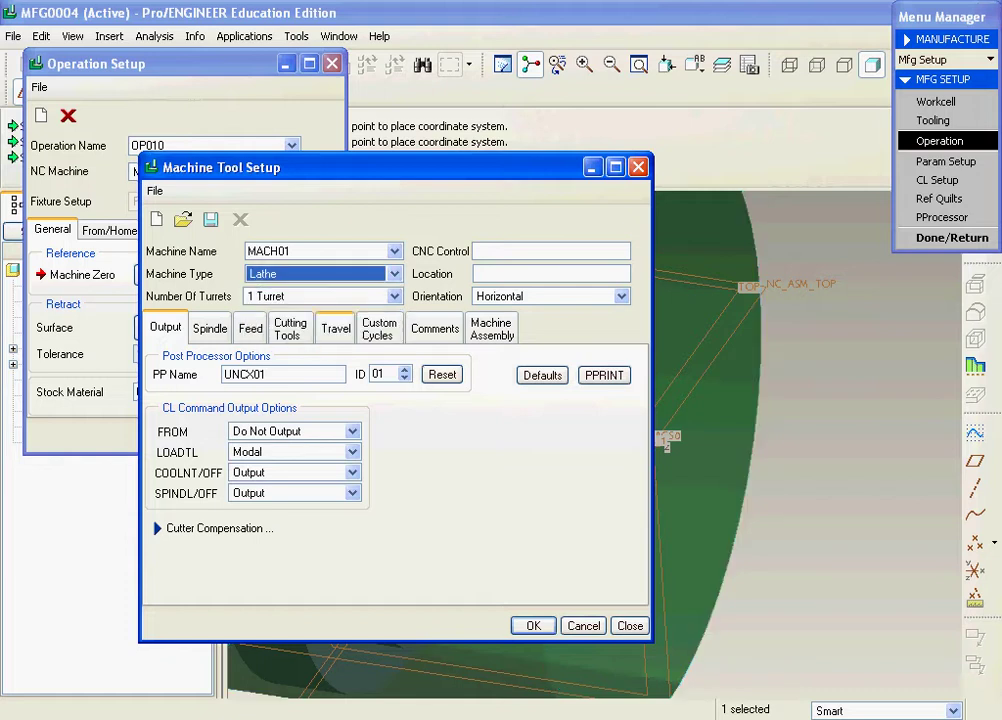
click(533, 626)
Set the operation's machine zero to ACS0 with a retract plane at value 2, and create operation OP010
click(147, 275)
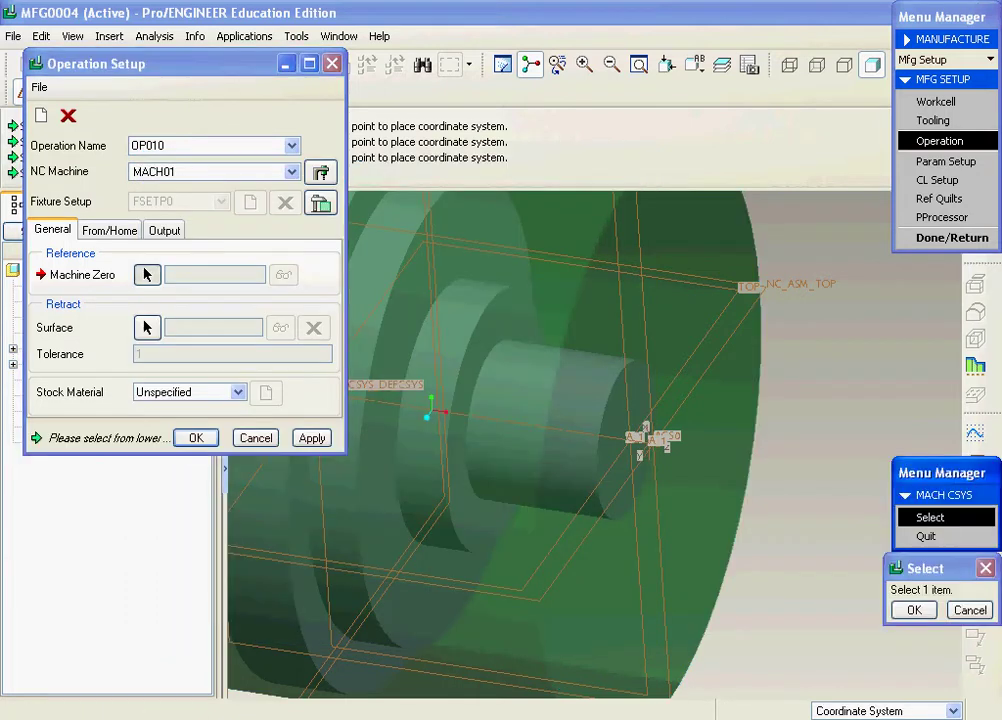
click(648, 440)
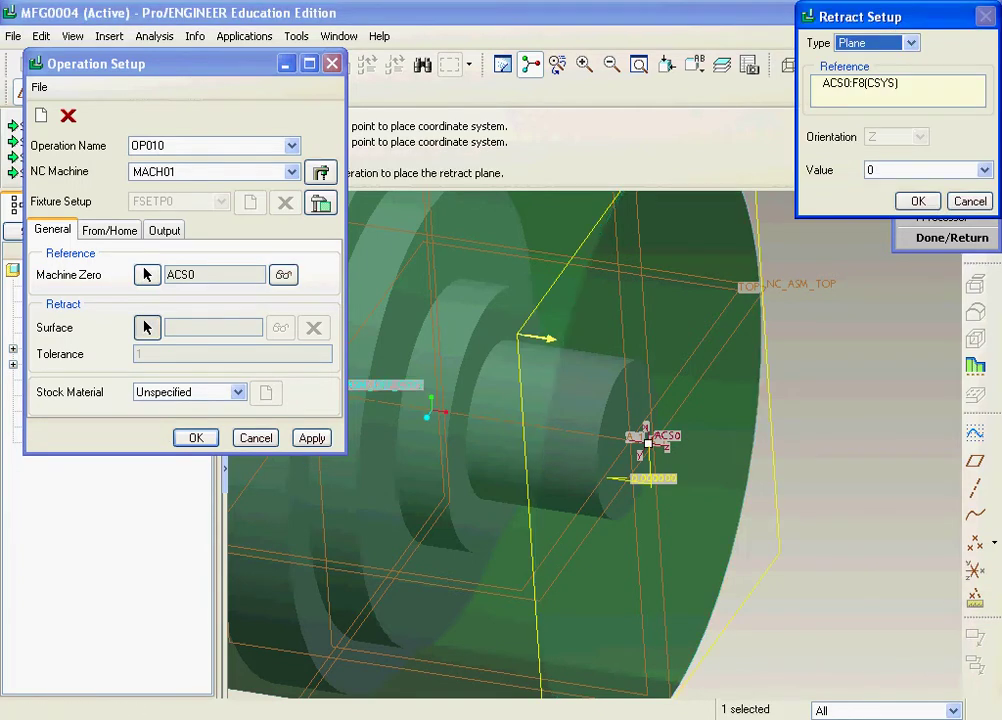
double_click(869, 170)
text(2)
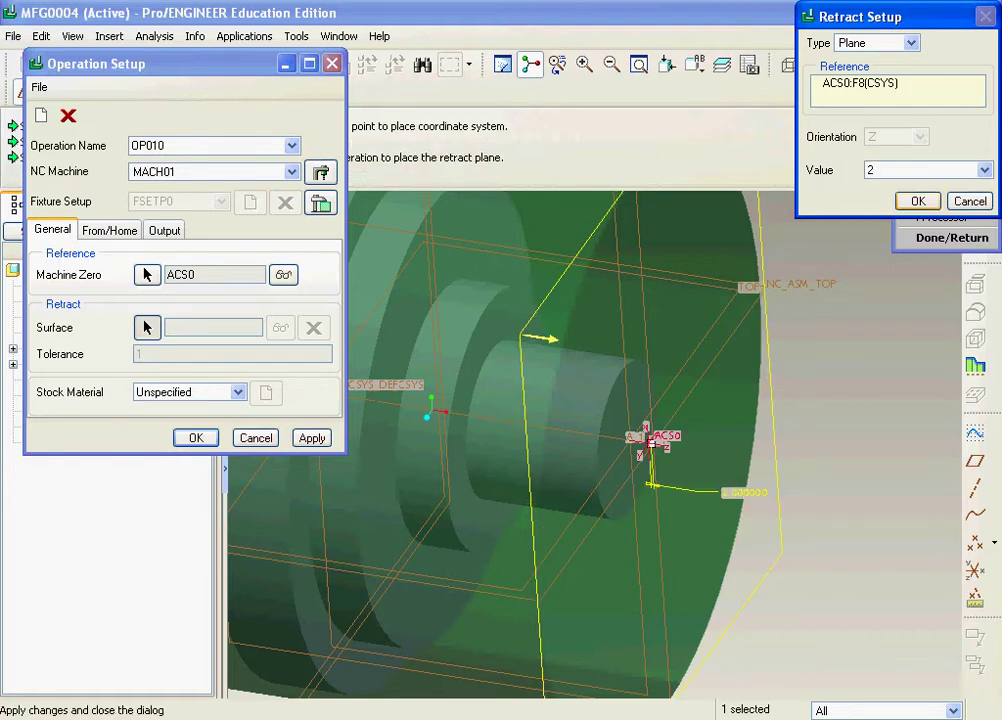
click(918, 201)
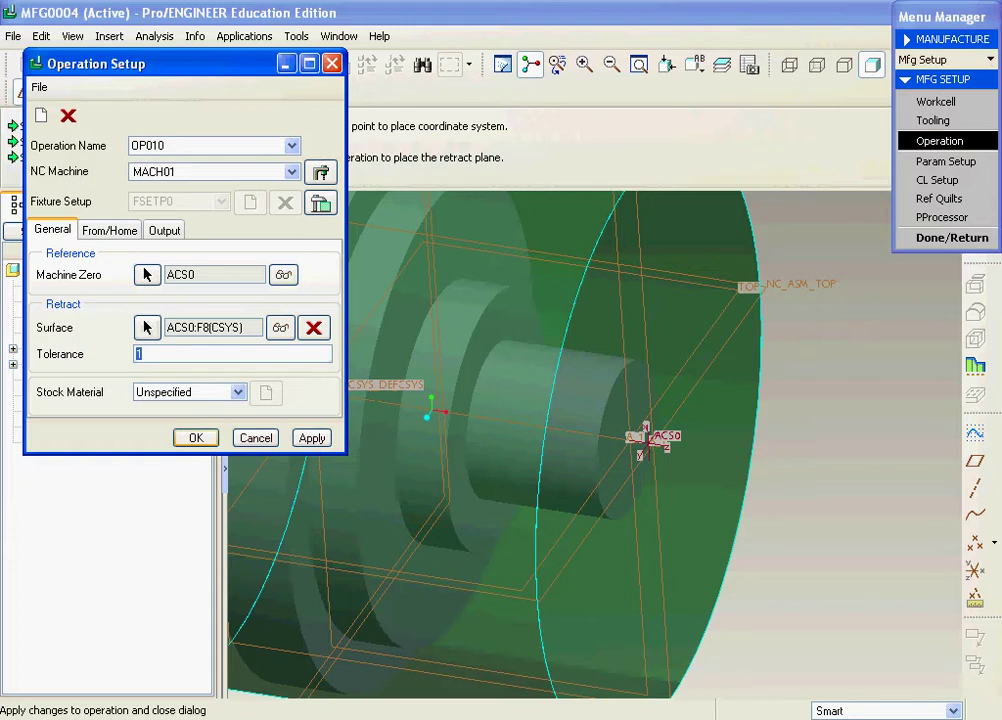
click(196, 438)
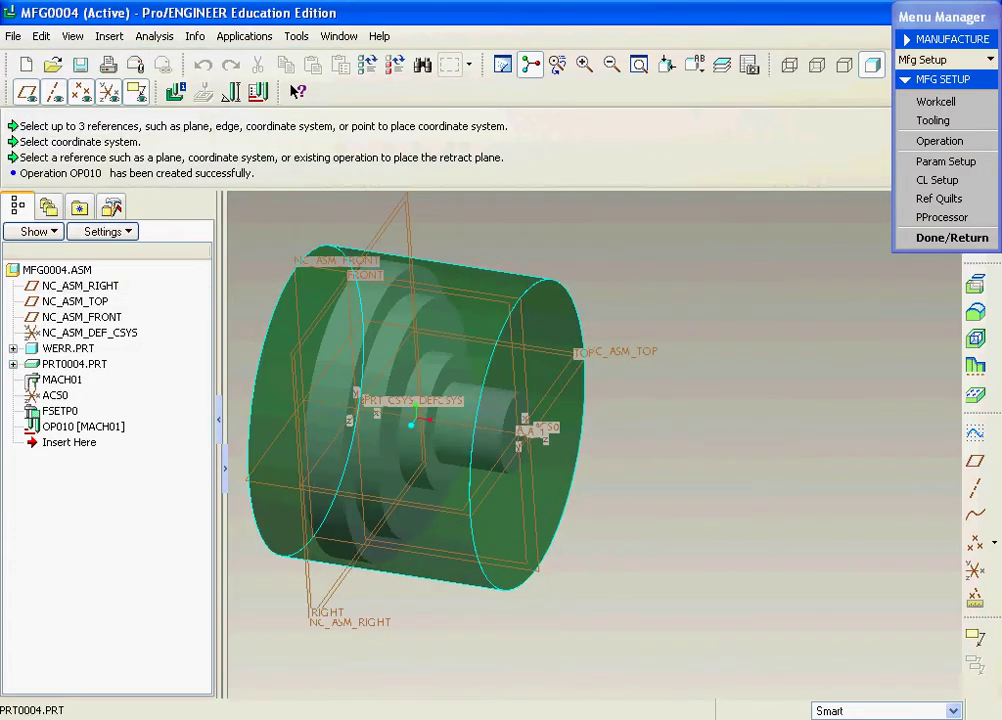
Create an Area turning NC sequence under operation OP010 and accept its sequence setup
click(952, 237)
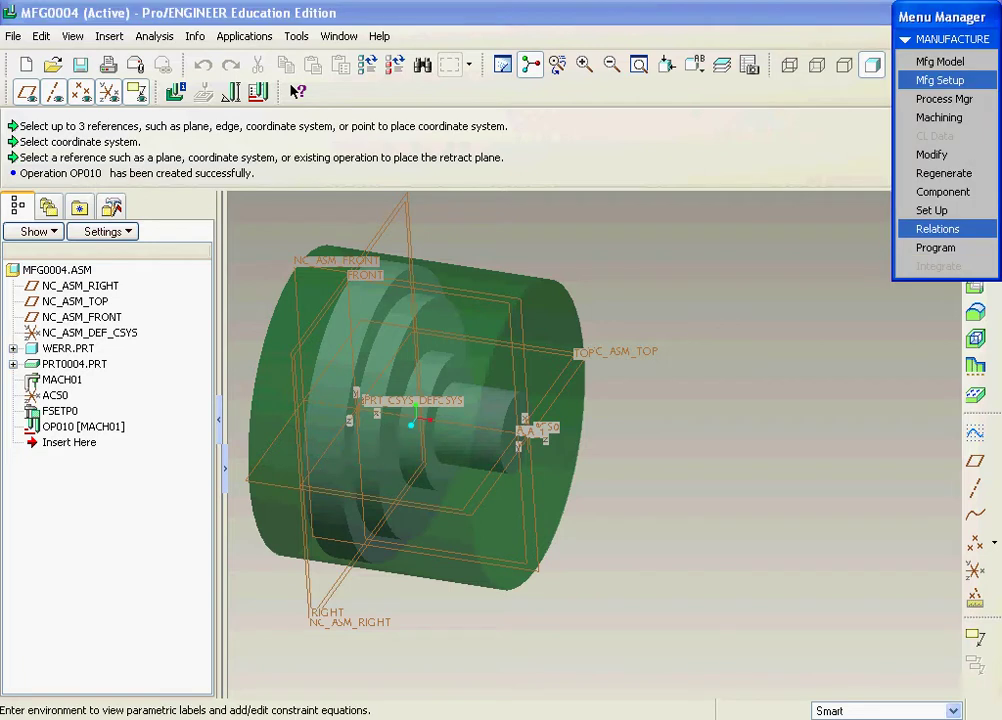
click(942, 118)
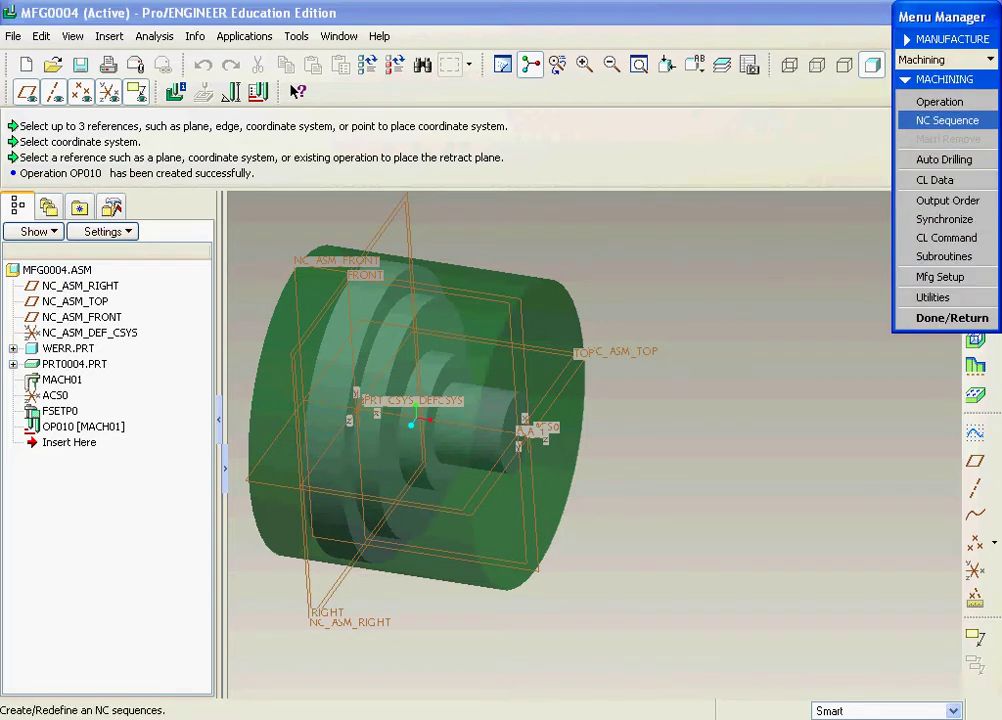
click(947, 120)
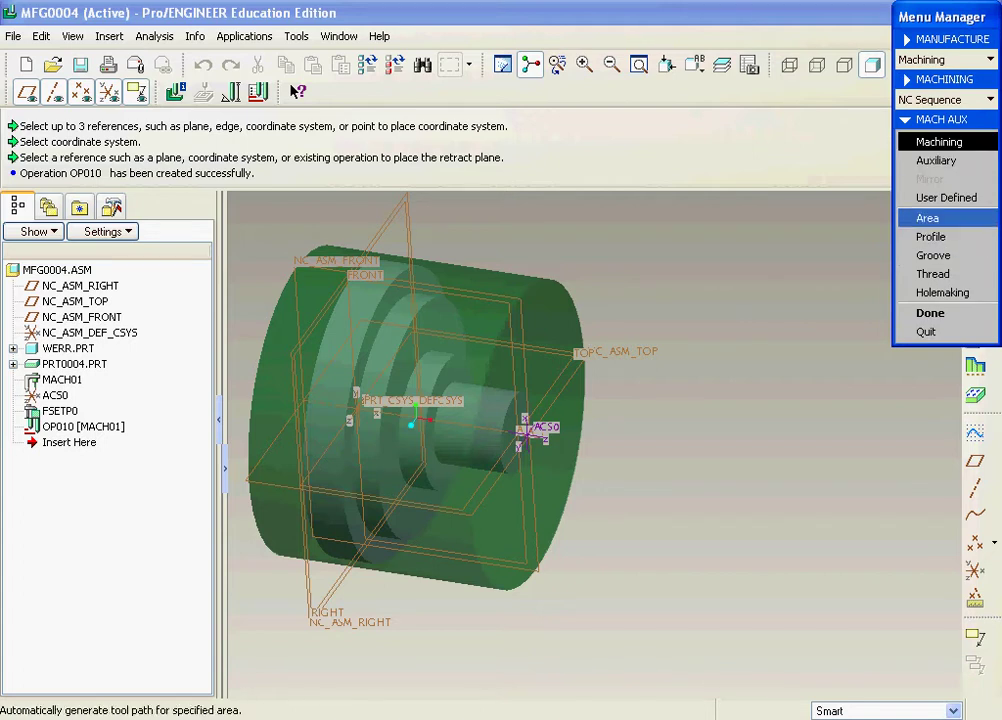
click(930, 314)
click(930, 435)
Define tool T0001 as a TURNING tool with a left-hand holder and add it to the sequence
click(406, 260)
click(350, 277)
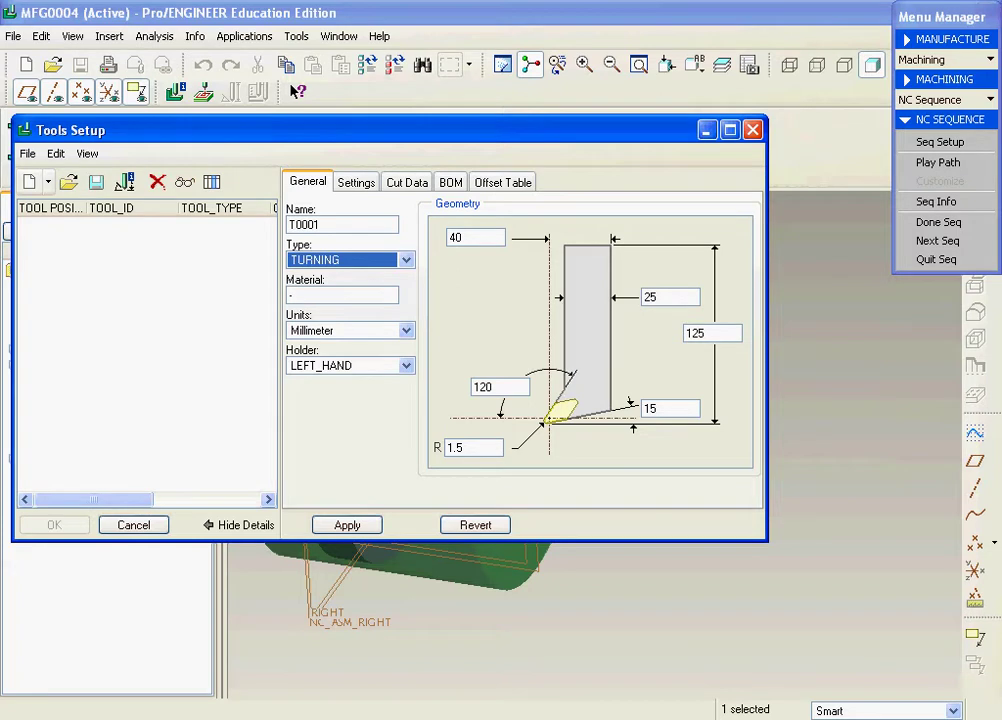
click(347, 525)
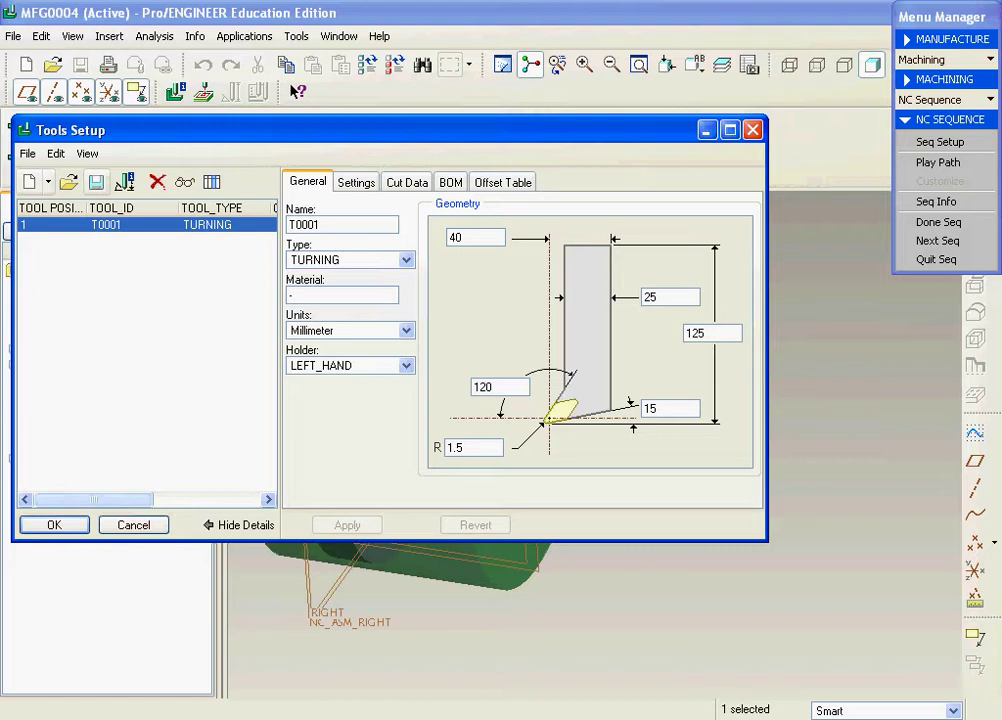
click(54, 525)
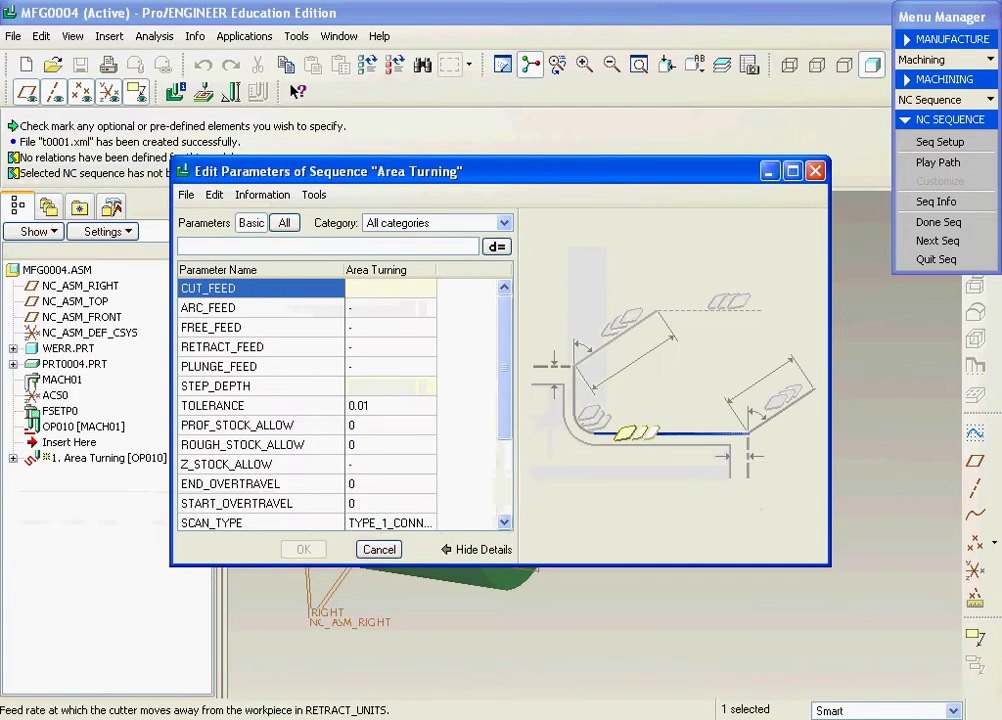
Set the area turning parameters CUT_FEED to 0.5, STEP_DEPTH to 2 and SPINDLE_SPEED to 2500, and accept them
click(390, 288)
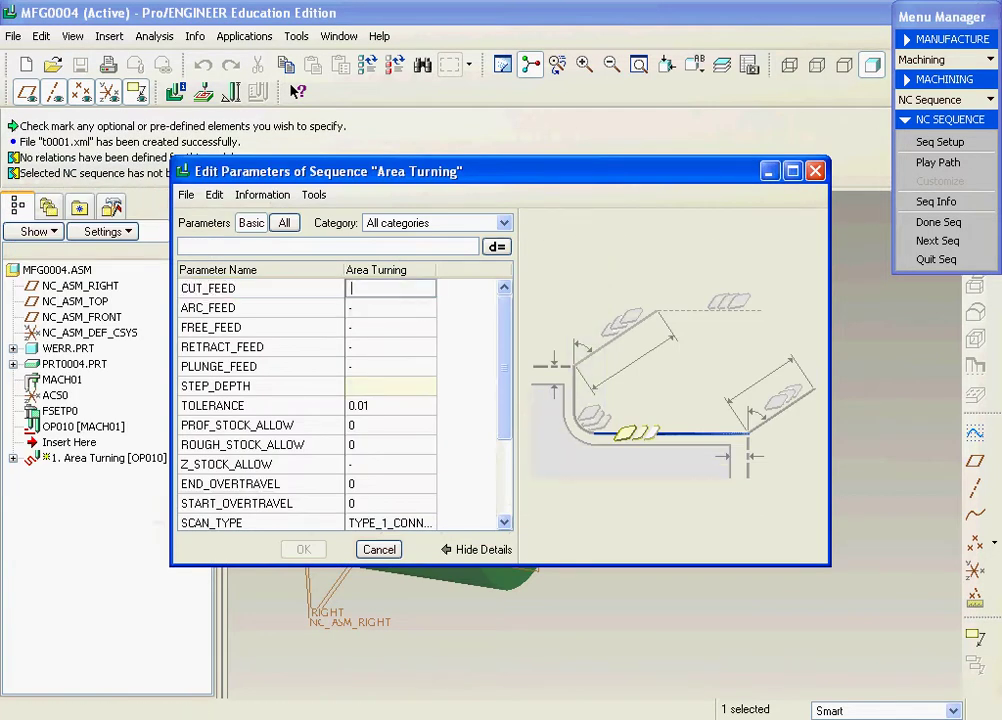
text(.5)
key(Return)
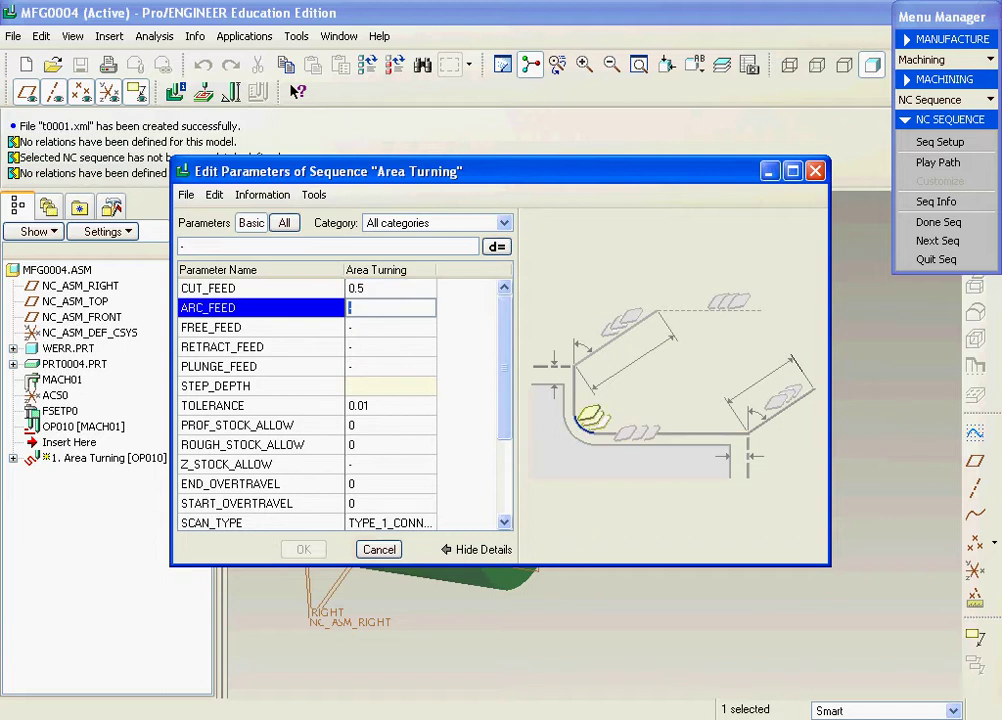
click(374, 387)
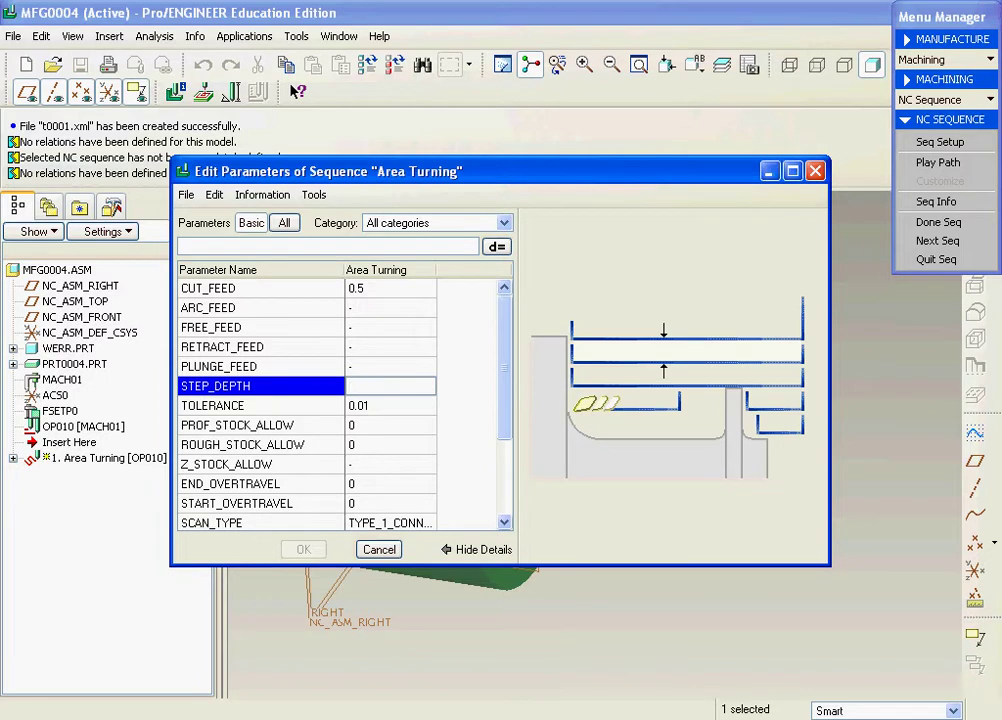
key(Return)
drag(504, 367, 504, 430)
click(388, 484)
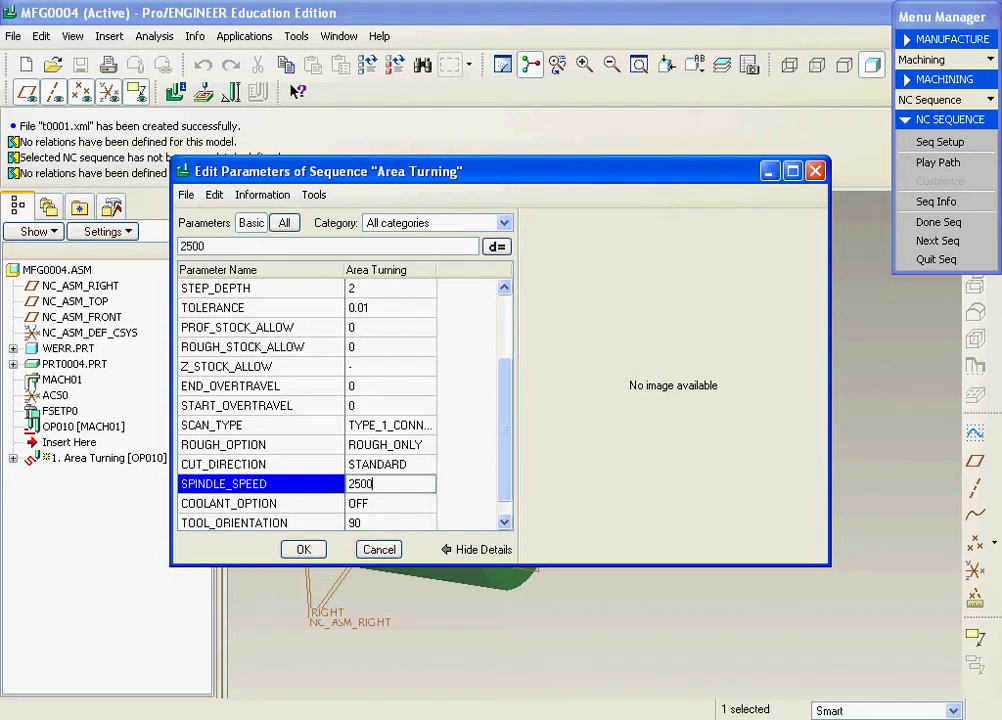
click(303, 549)
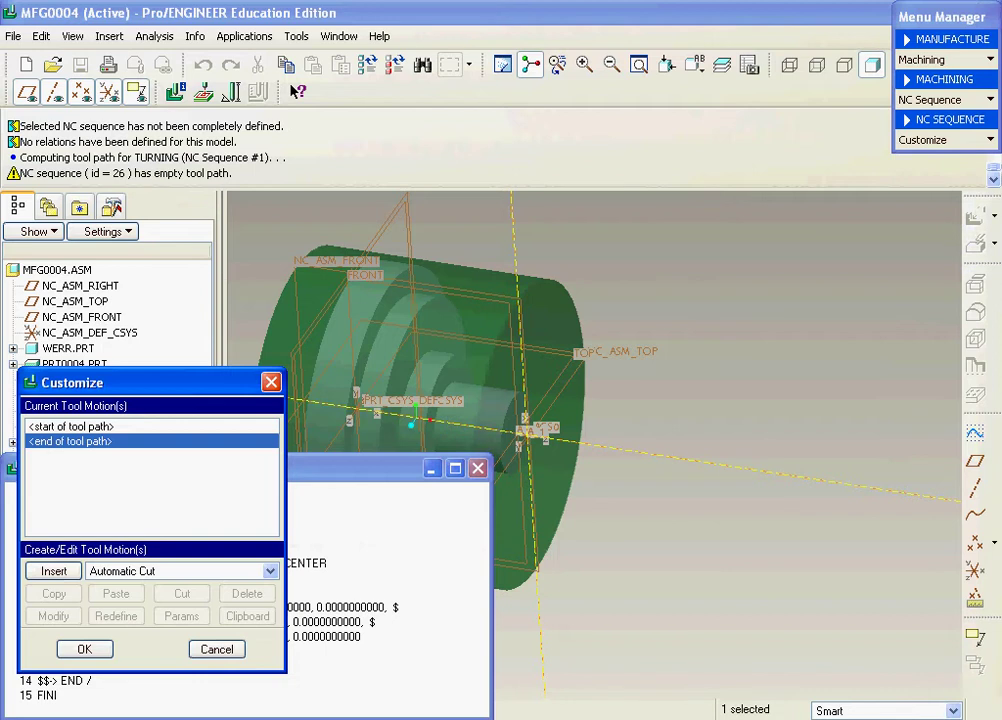
Insert an Automatic Cut and start a sketched turn profile, adding a sketch reference on the central axis at the workpiece's end face
click(54, 571)
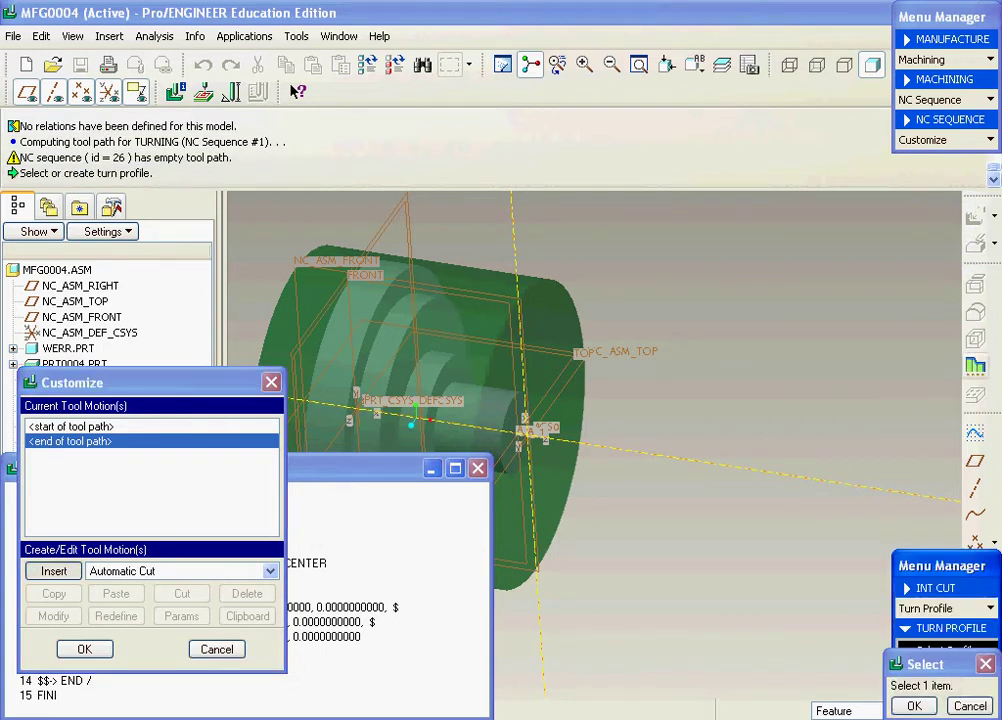
click(976, 366)
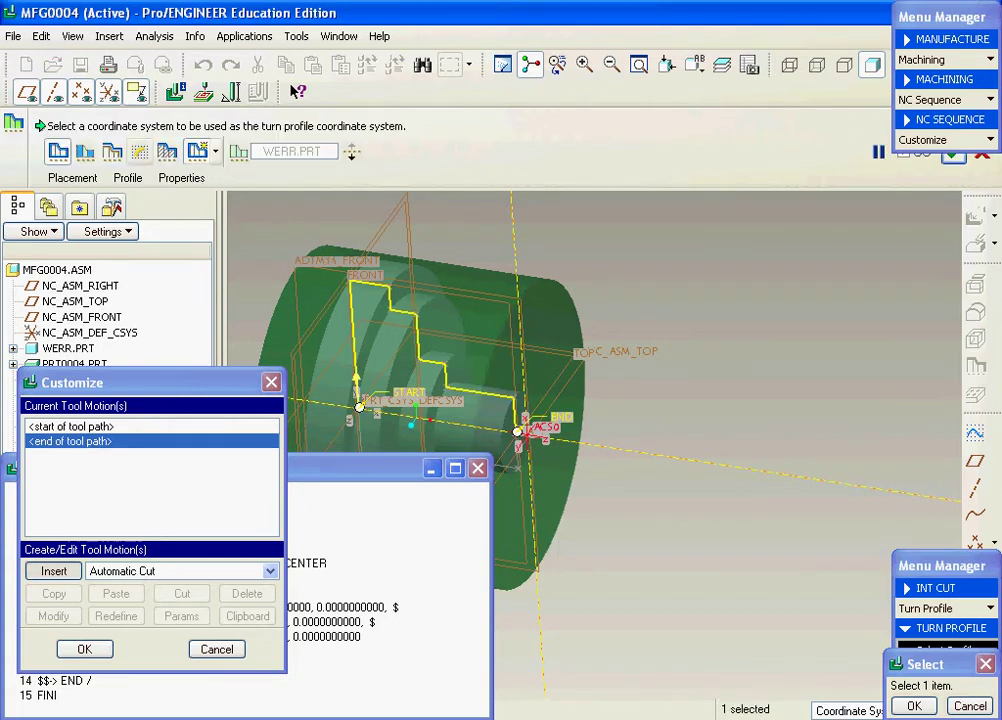
click(140, 152)
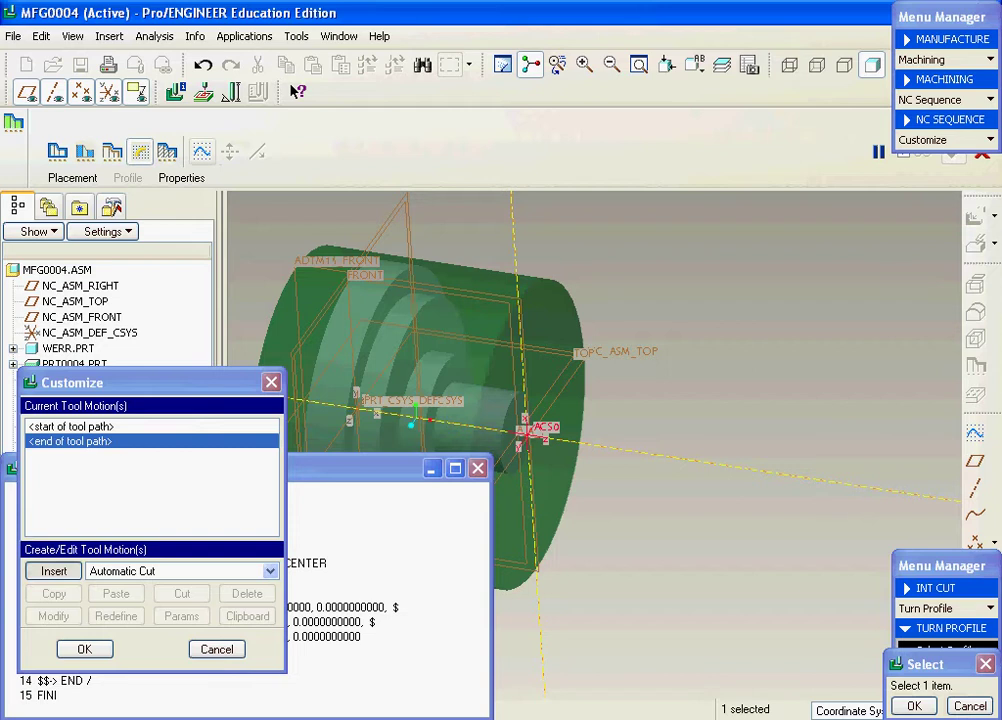
click(202, 152)
click(921, 180)
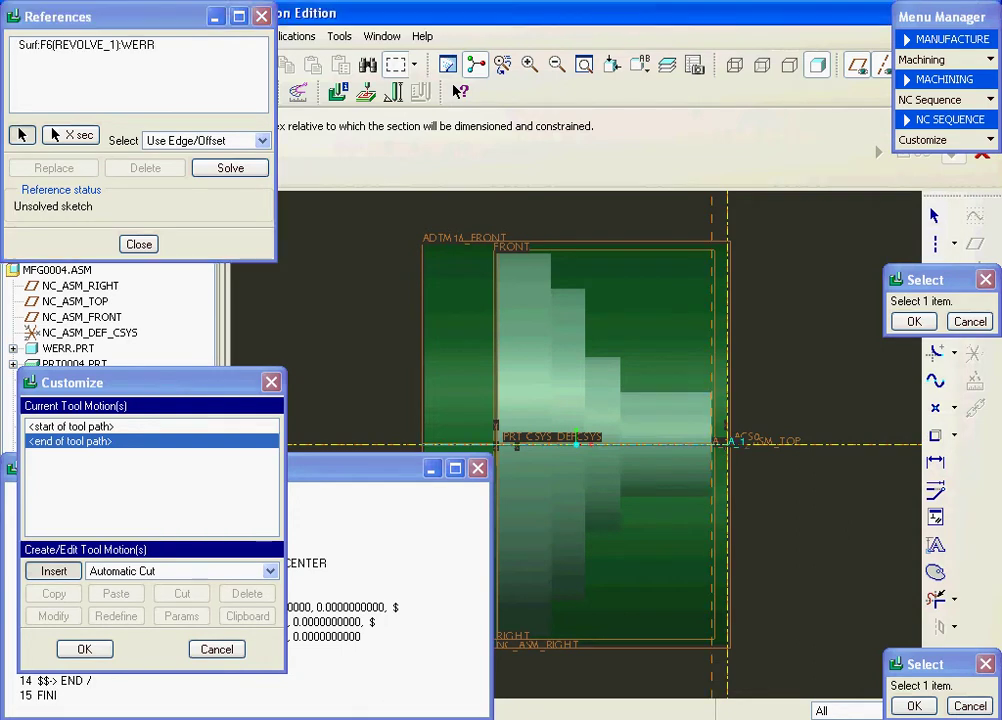
click(737, 442)
click(139, 244)
Project the part's upper stepped outline into the turn profile sketch from single edges, from the shaft's end face to the largest diameter
click(935, 435)
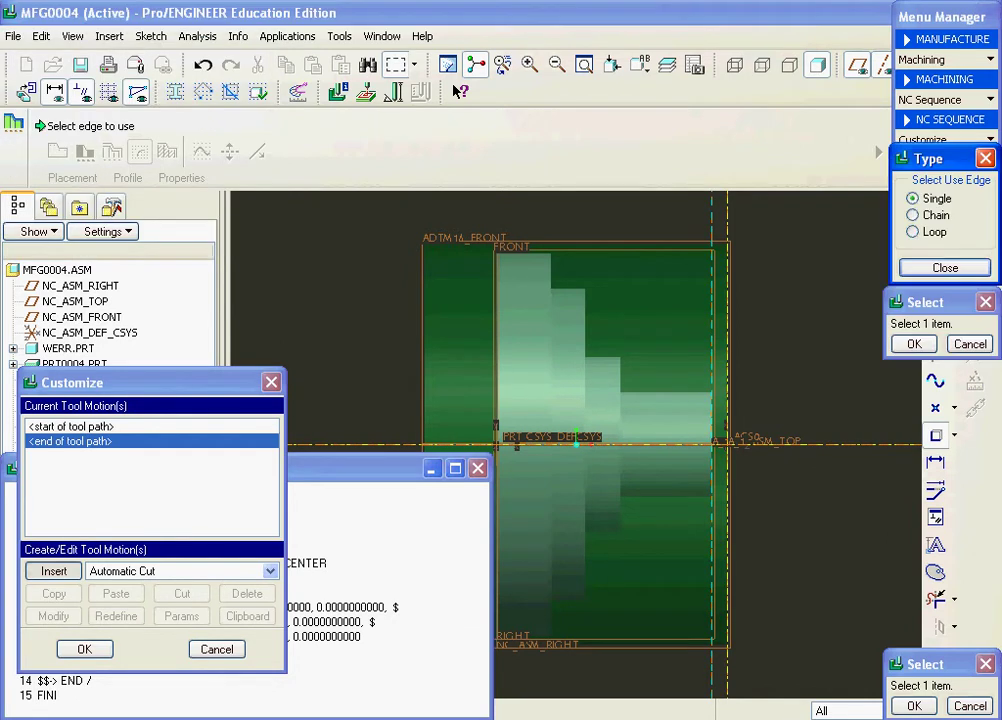
click(712, 418)
click(666, 392)
click(603, 357)
click(585, 324)
click(568, 289)
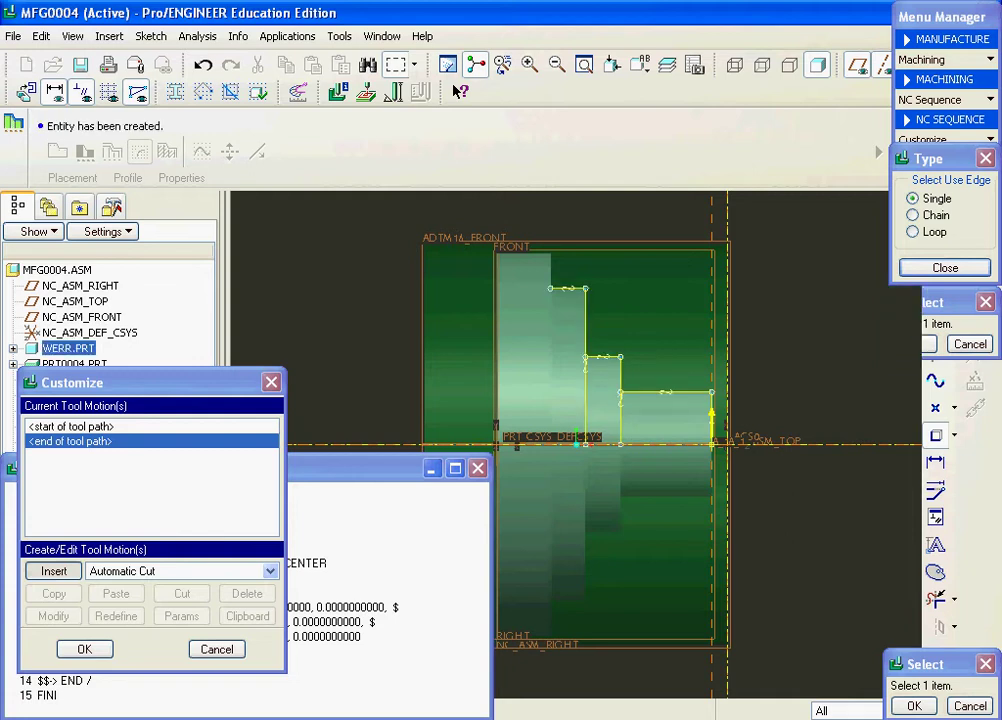
click(550, 325)
click(523, 253)
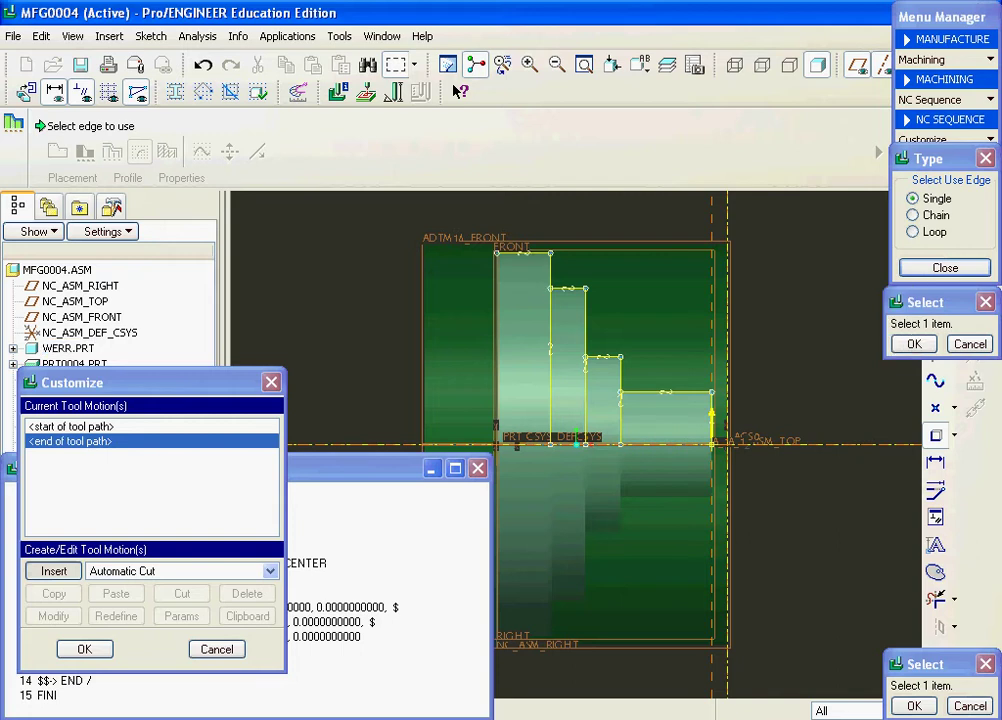
mouse_move(937, 159)
mouse_down()
mouse_move(626, 150)
mouse_move(980, 159)
mouse_move(933, 151)
mouse_up()
Sketch a horizontal line about 29 mm long on the axis, from the part's end face out beyond the workpiece
click(151, 36)
mouse_move(200, 130)
click(291, 130)
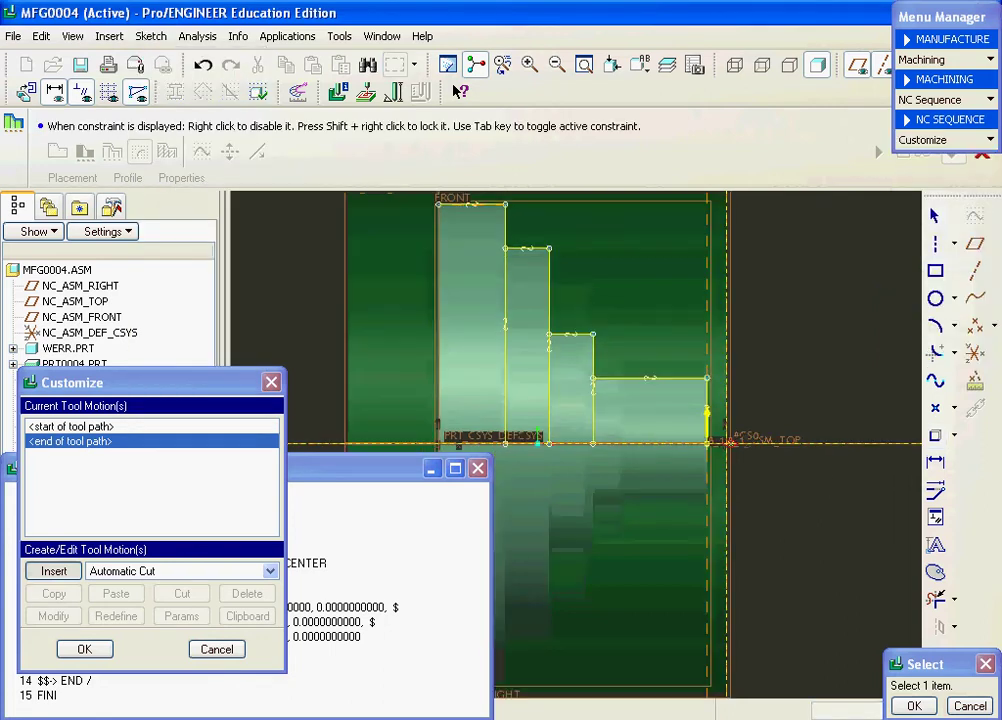
middle_click(727, 358)
scroll(727, 433, up, 2)
scroll(562, 279, down, 3)
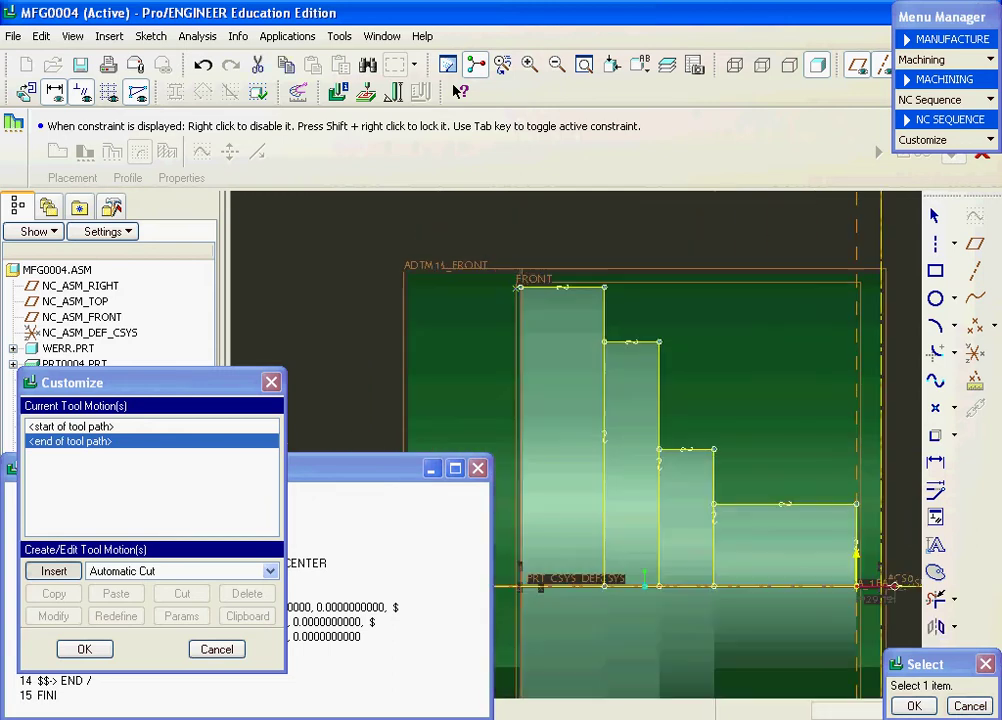
Sketch a vertical line about 13 mm long from the outer corner of the largest diameter out beyond the workpiece
click(520, 287)
scroll(515, 269, down, 6)
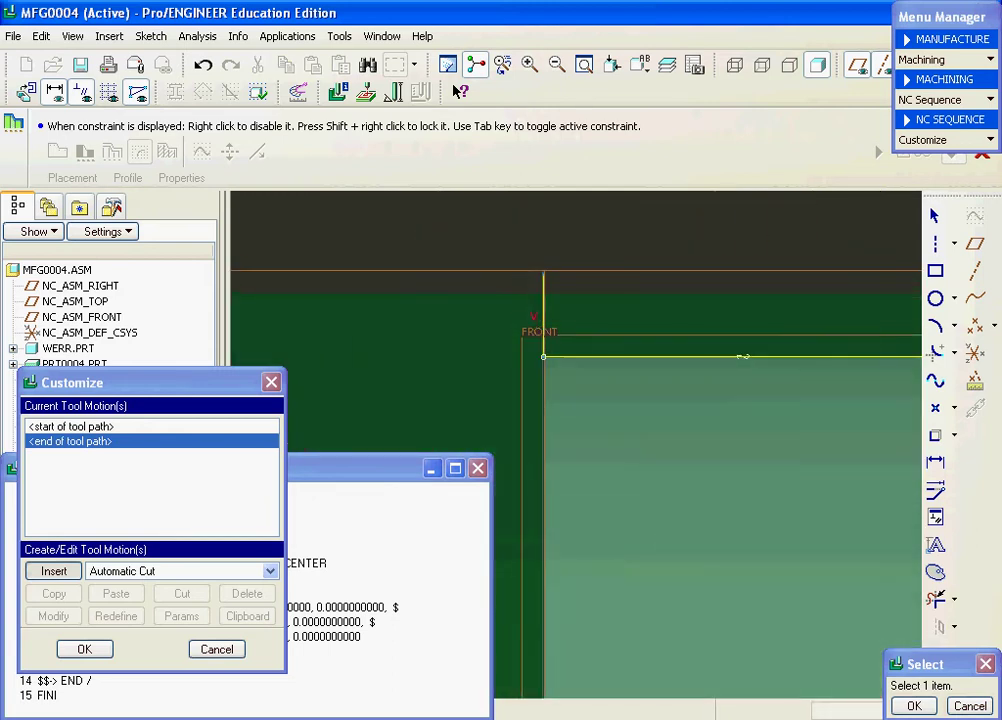
middle_click(496, 225)
scroll(488, 262, up, 5)
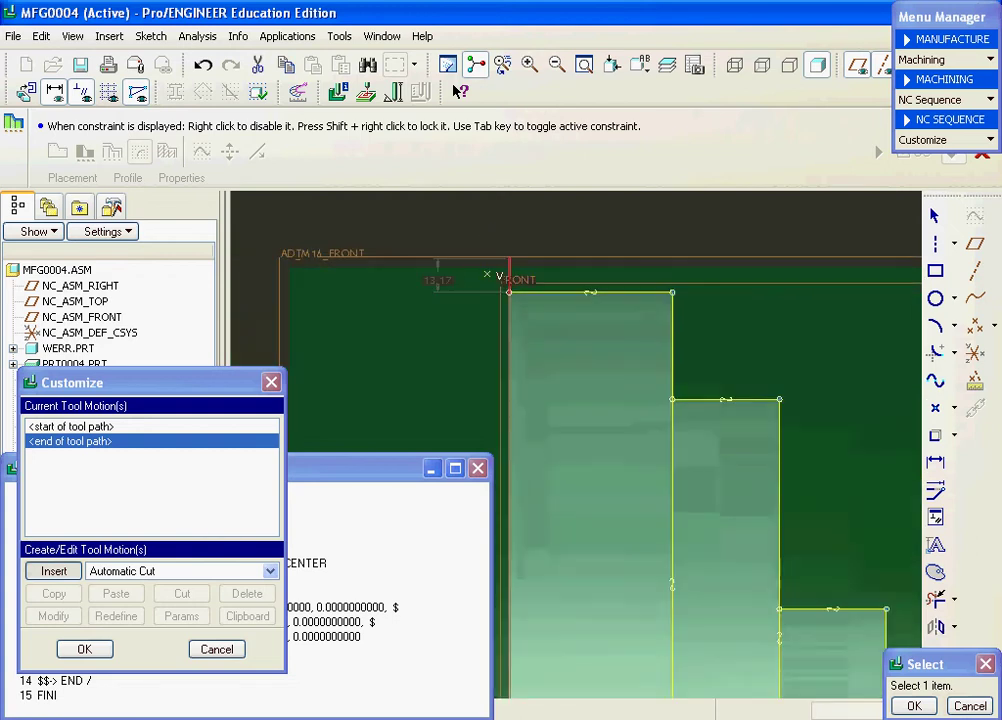
middle_click(519, 237)
scroll(509, 268, up, 1)
scroll(510, 265, down, 2)
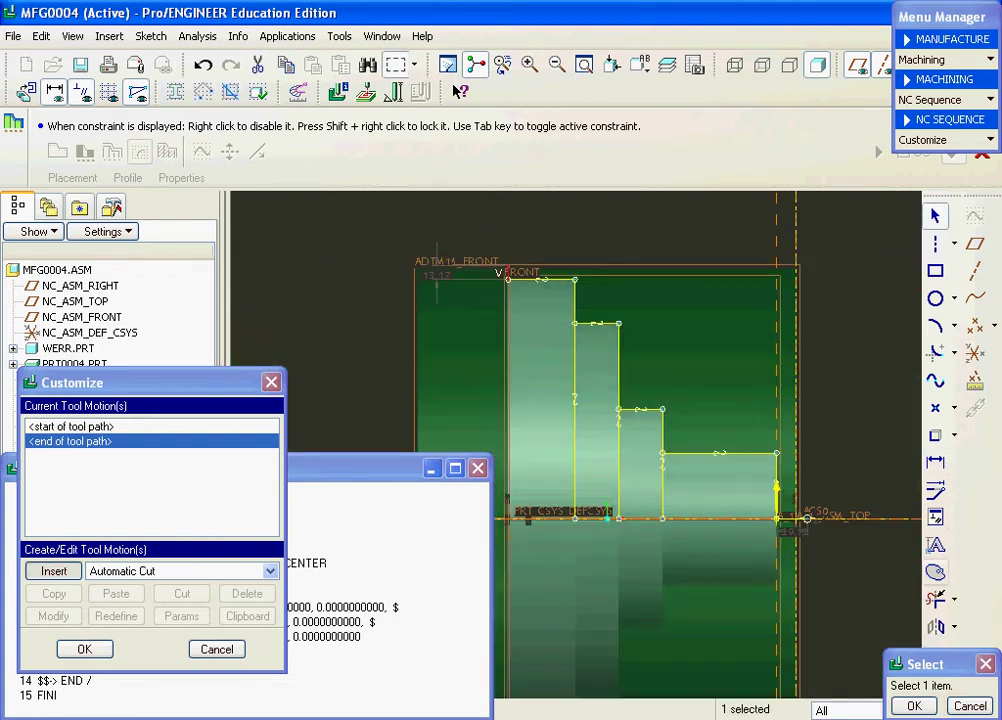
Trim away the inner vertical segments below the steps, leaving only the stepped outline of the profile
click(938, 600)
drag(682, 472, 562, 418)
middle_click(732, 470)
Make the outer endpoint of the axis line the profile's start point and finish the sketch
scroll(810, 518, down, 3)
click(786, 521)
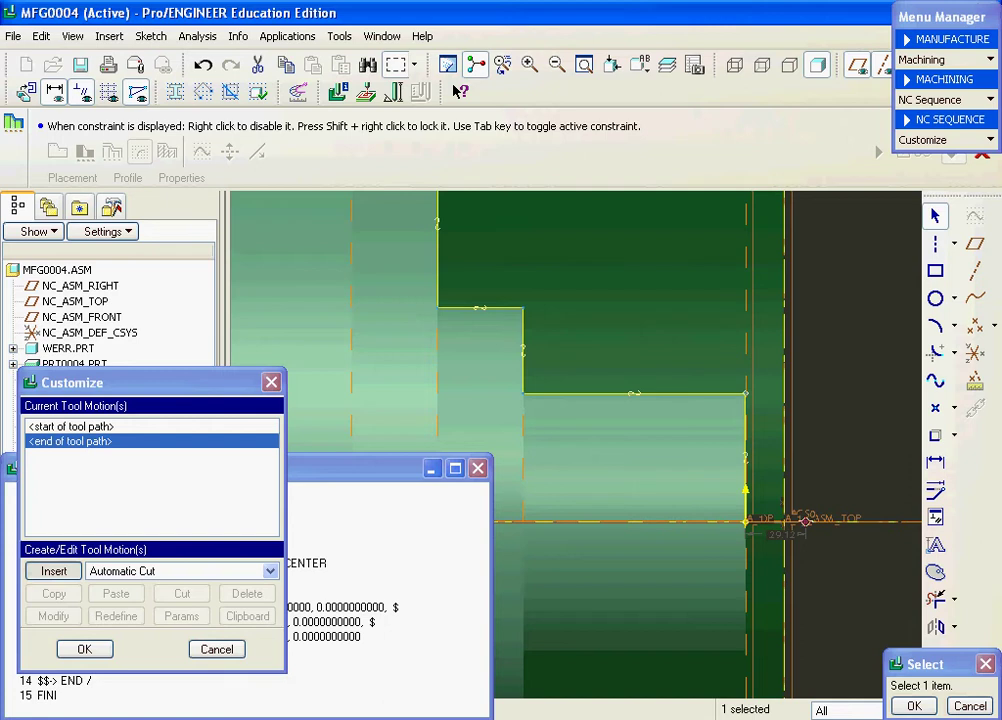
right_click(805, 521)
click(850, 340)
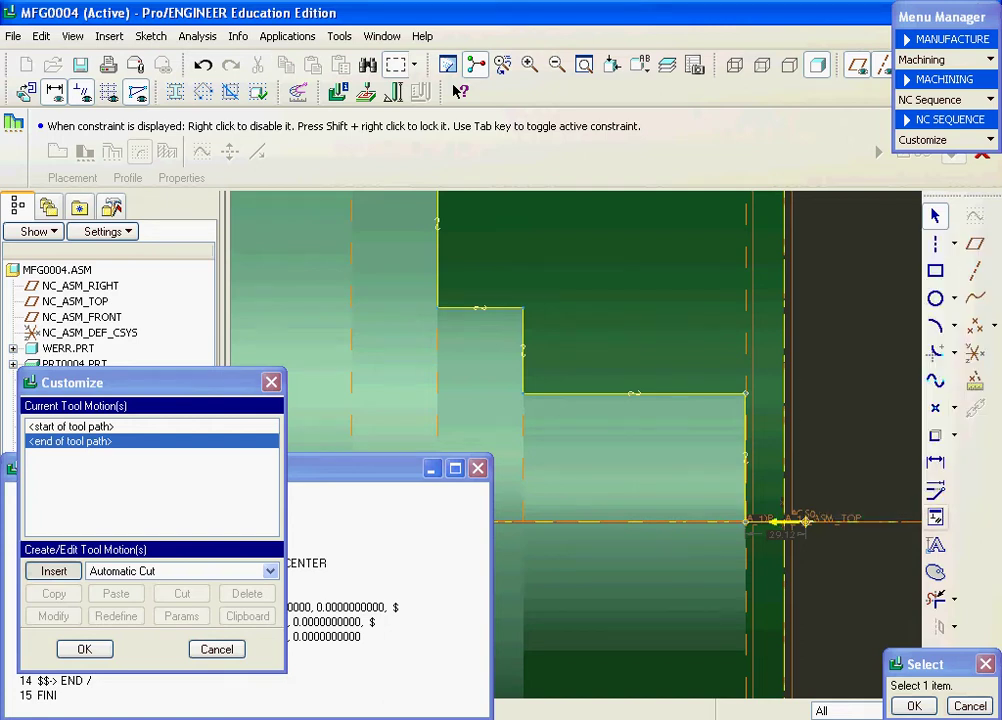
scroll(793, 516, up, 4)
drag(930, 664, 782, 665)
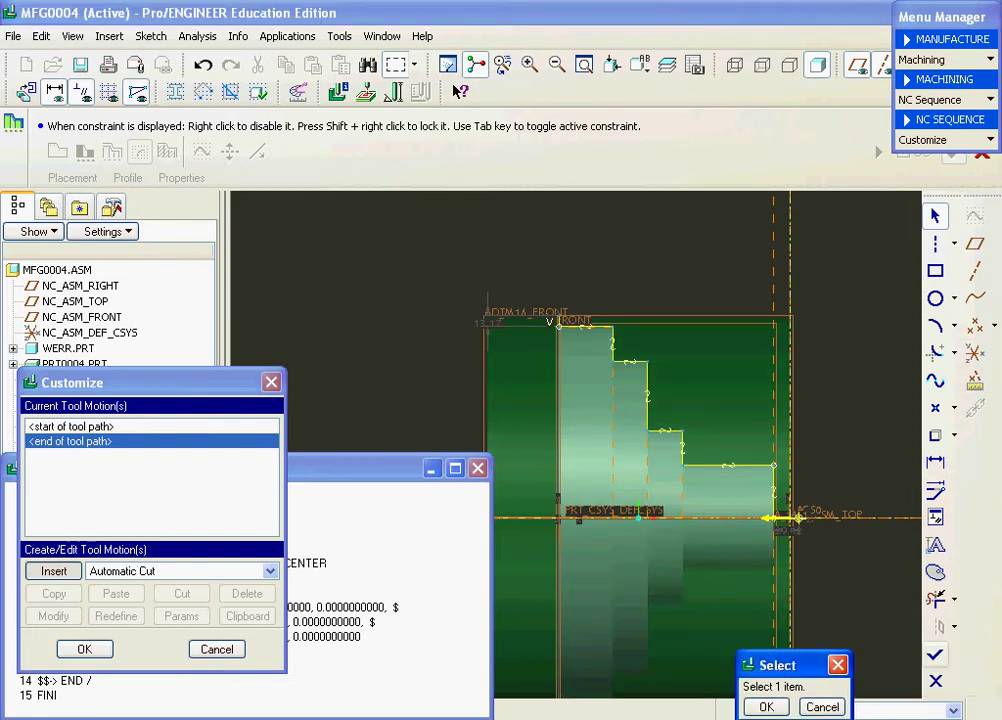
click(935, 655)
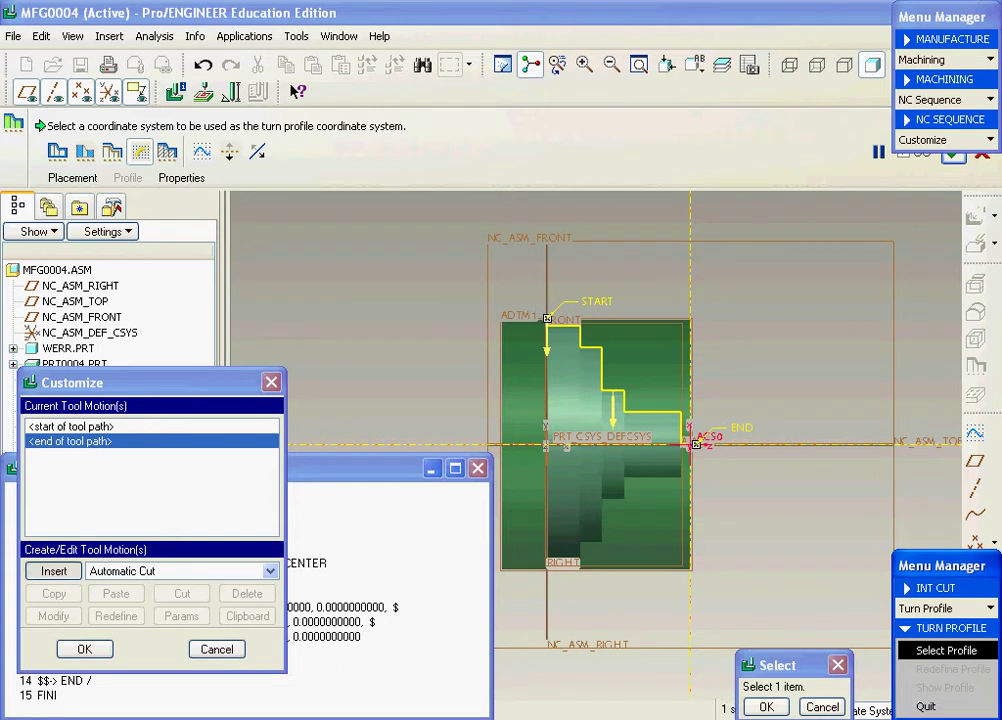
Flip the turn profile's direction so it starts at the axis end, and accept the profile
scroll(737, 465, up, 2)
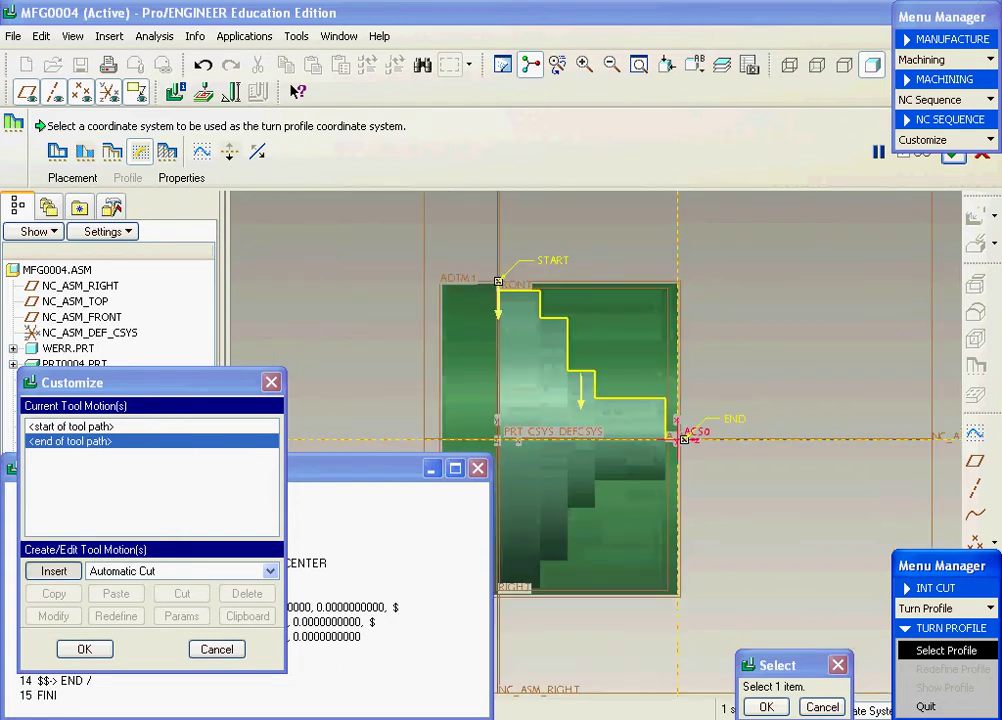
click(498, 304)
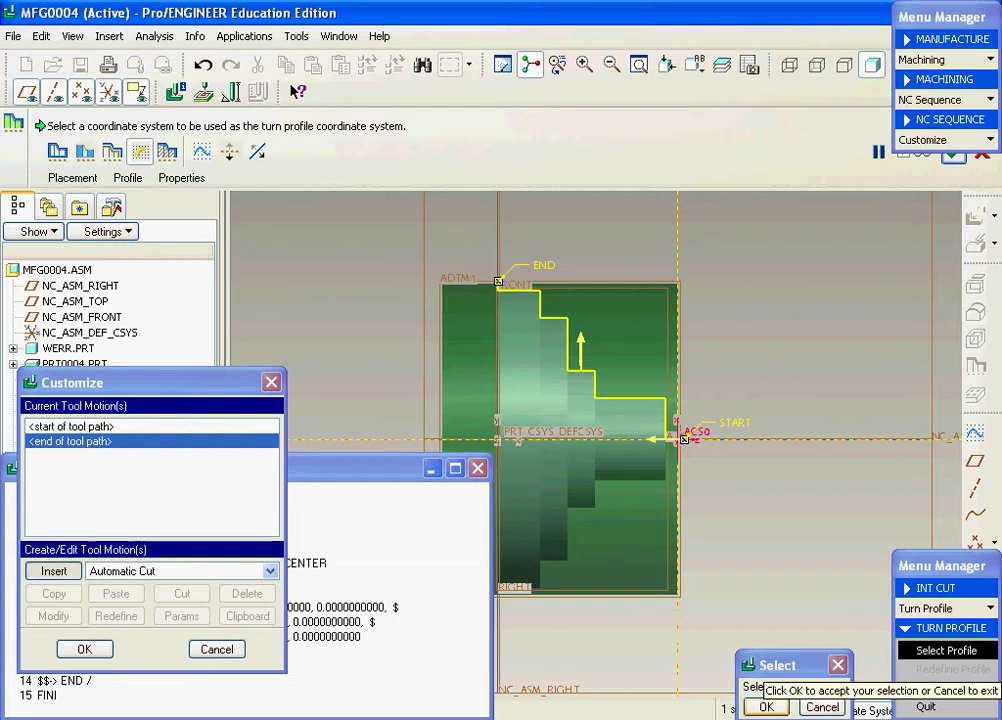
drag(941, 17, 731, 22)
click(953, 152)
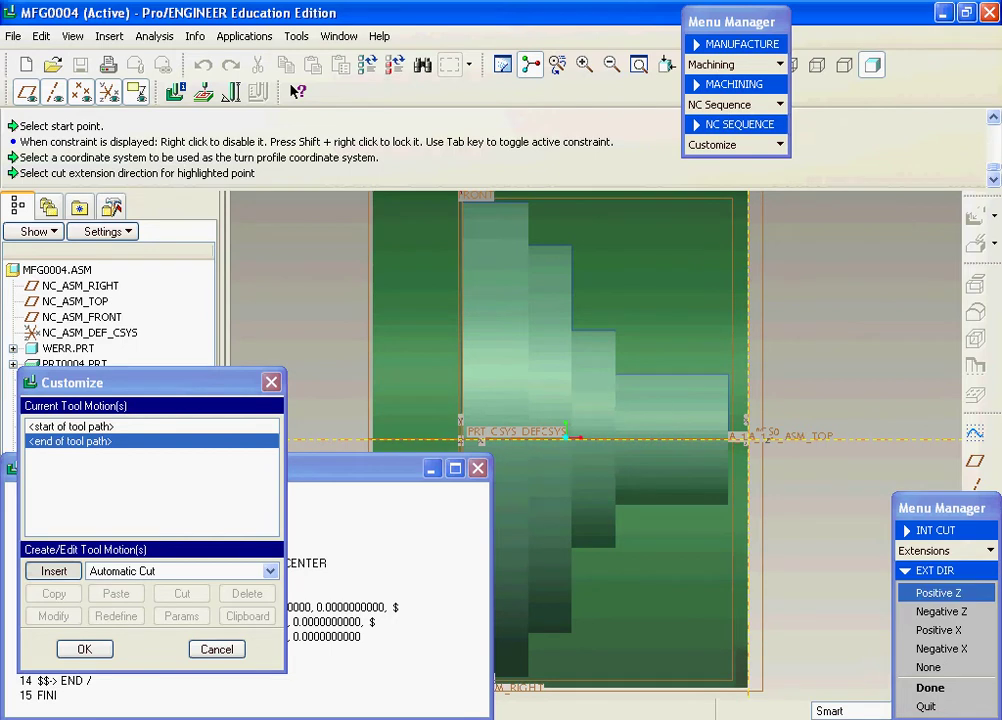
Set the cut extensions to Positive Z at the first highlighted point and Positive X at the second
click(930, 687)
click(938, 630)
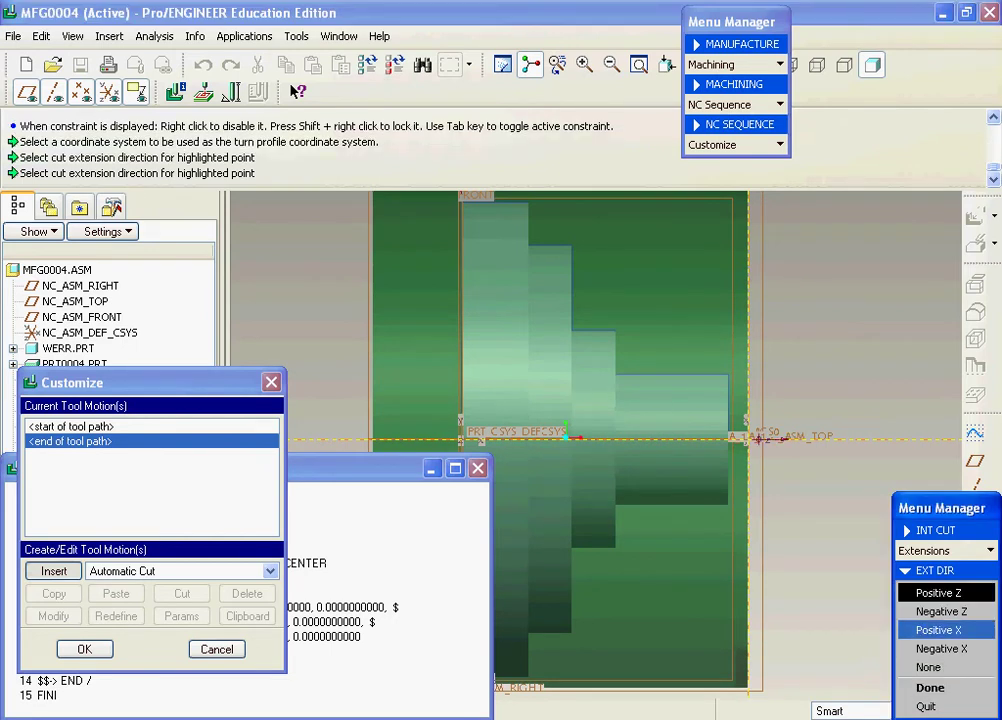
click(930, 687)
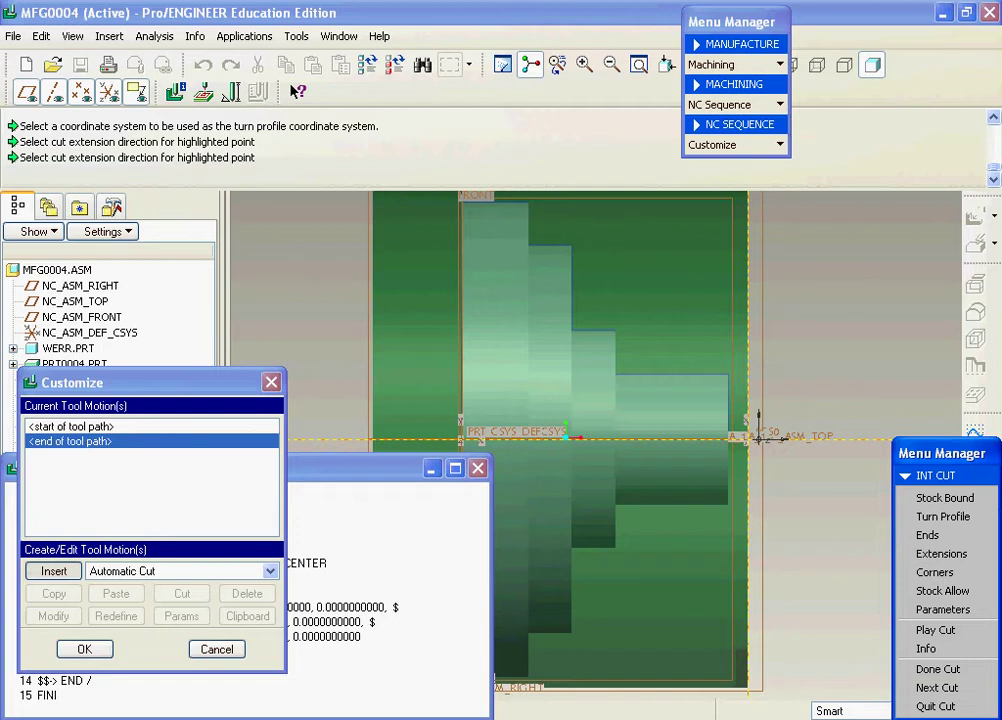
Preview the automatic cut's tool path, complete the cut and accept the sequence's tool motions
click(935, 630)
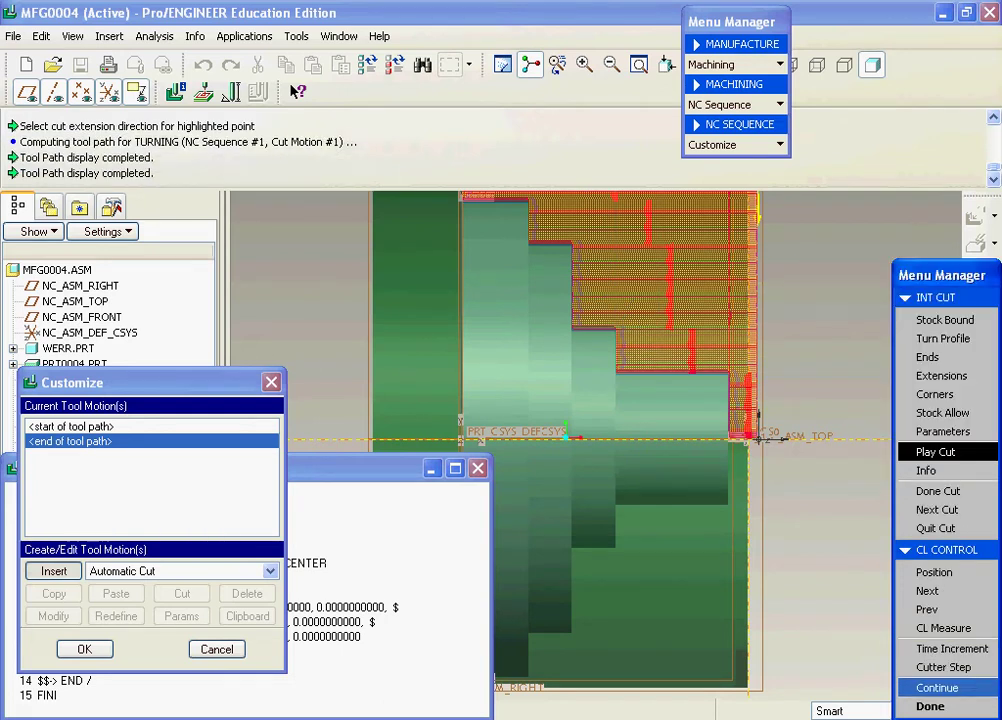
click(938, 491)
click(937, 490)
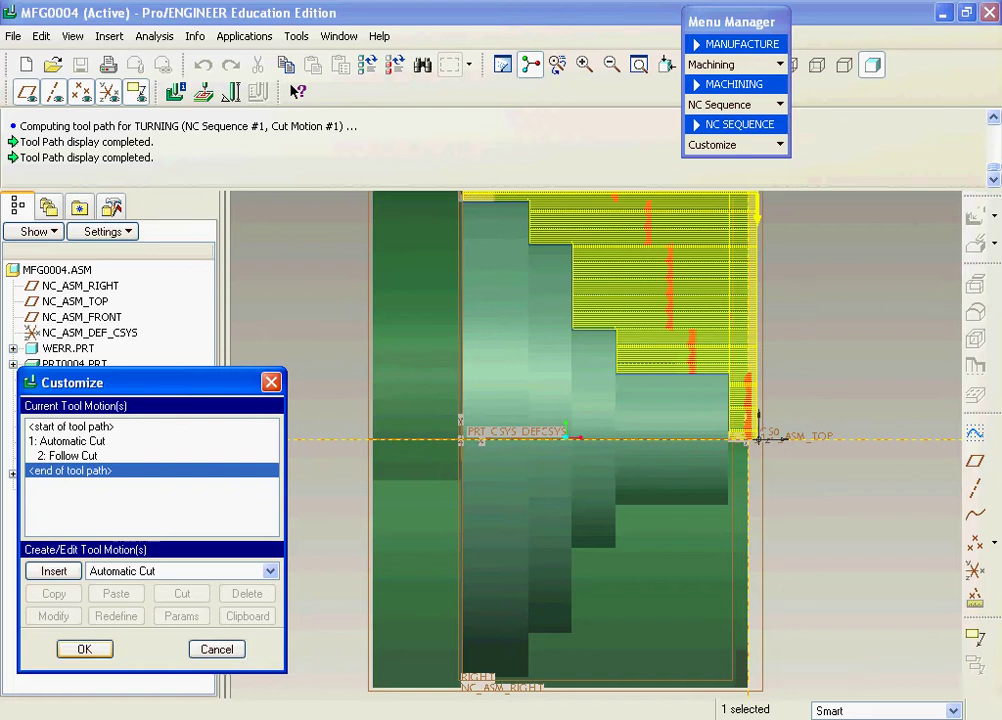
click(85, 649)
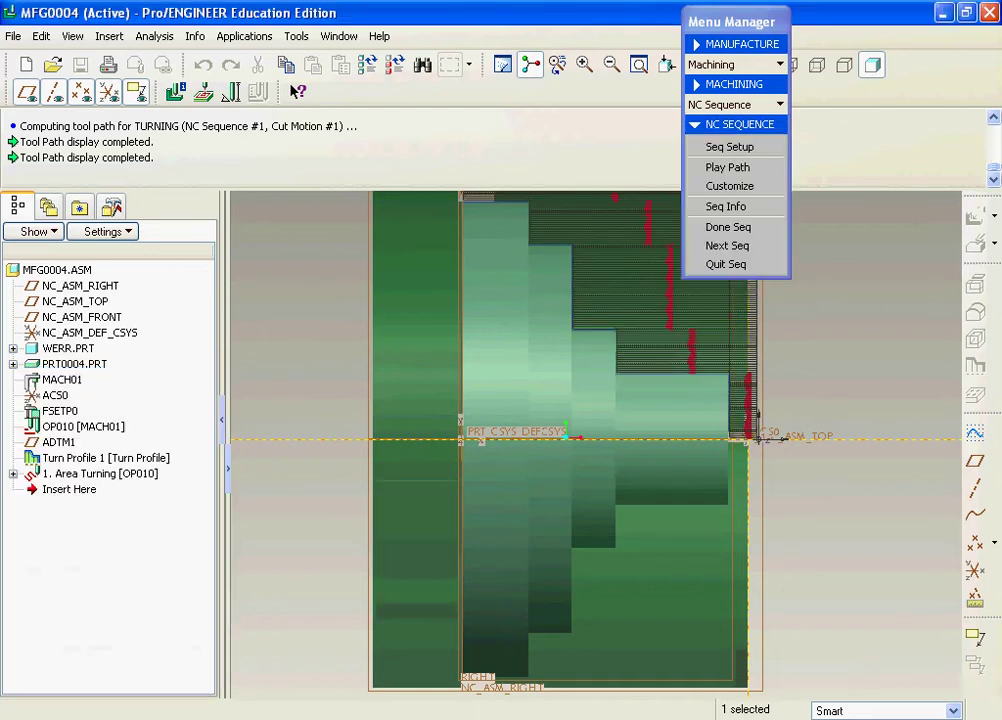
Compute the sequence's CL data and play its full tool path on screen, then close the playback
scroll(241, 427, up, 3)
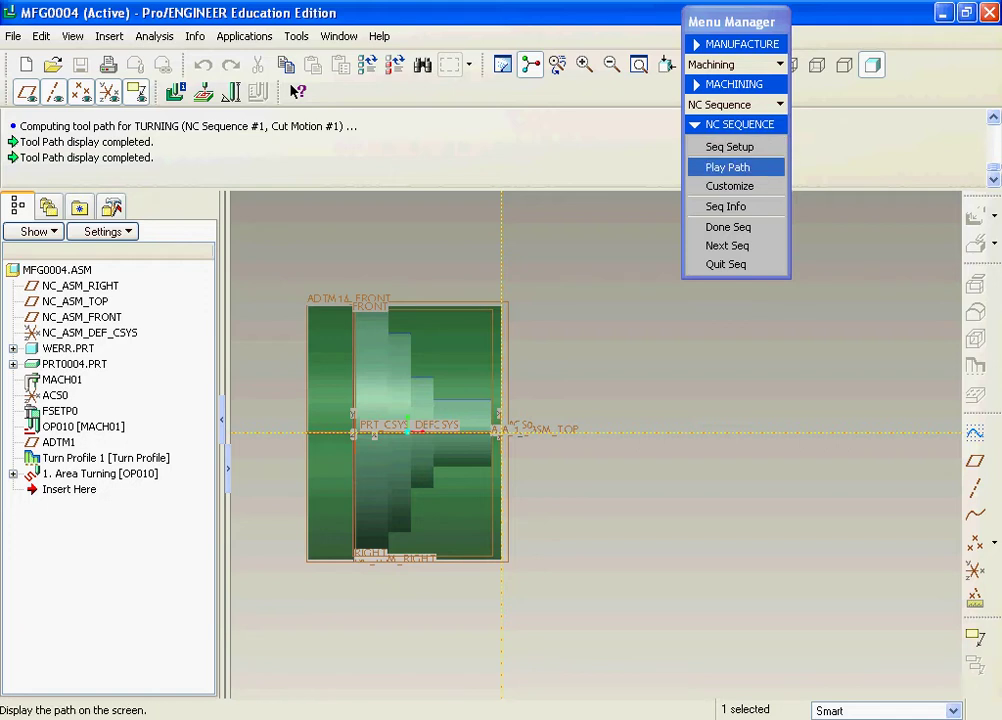
click(727, 167)
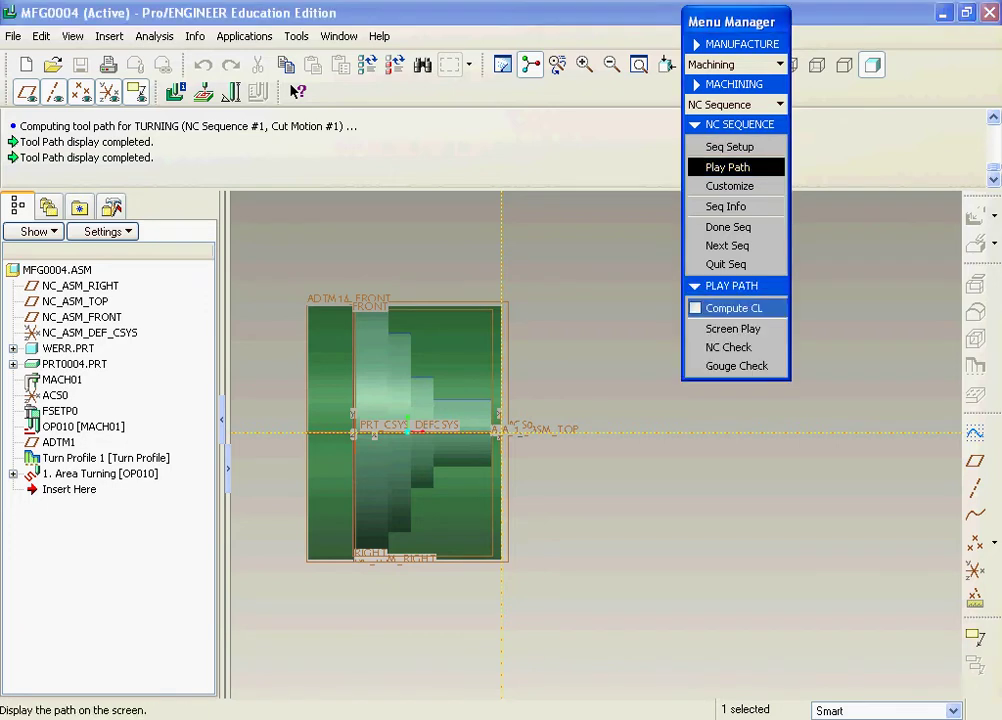
click(733, 328)
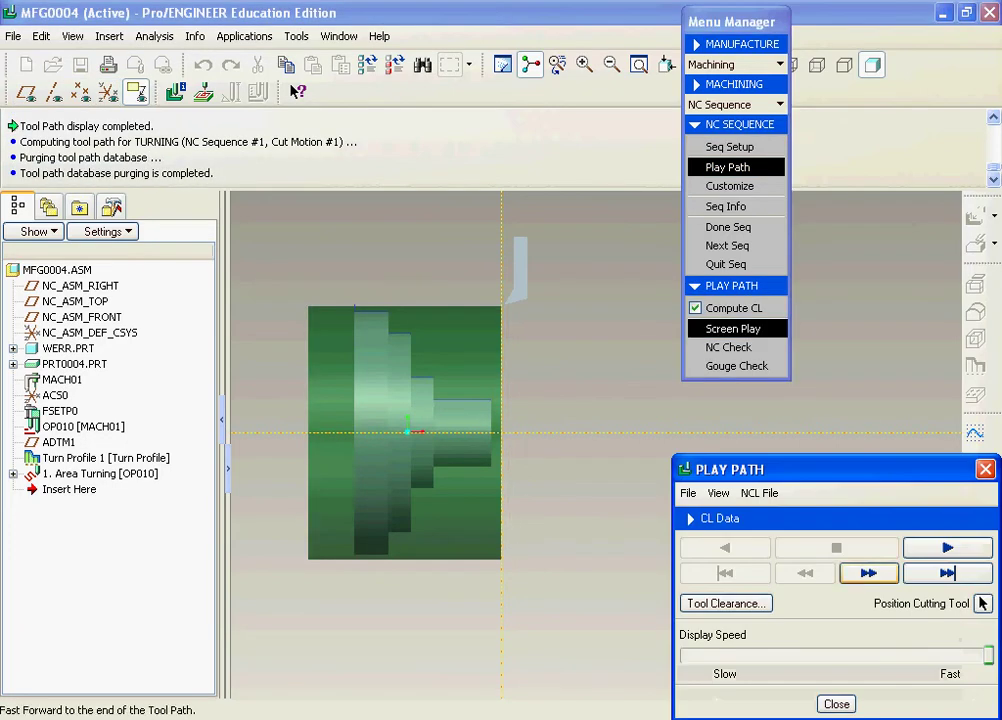
click(947, 547)
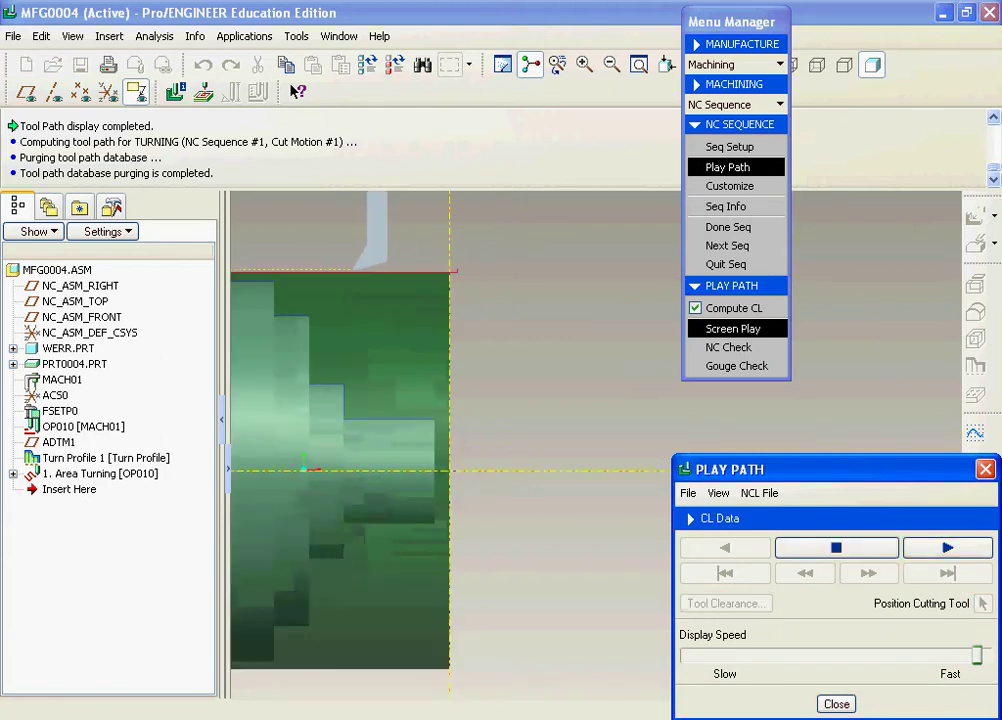
click(222, 420)
scroll(178, 289, down, 3)
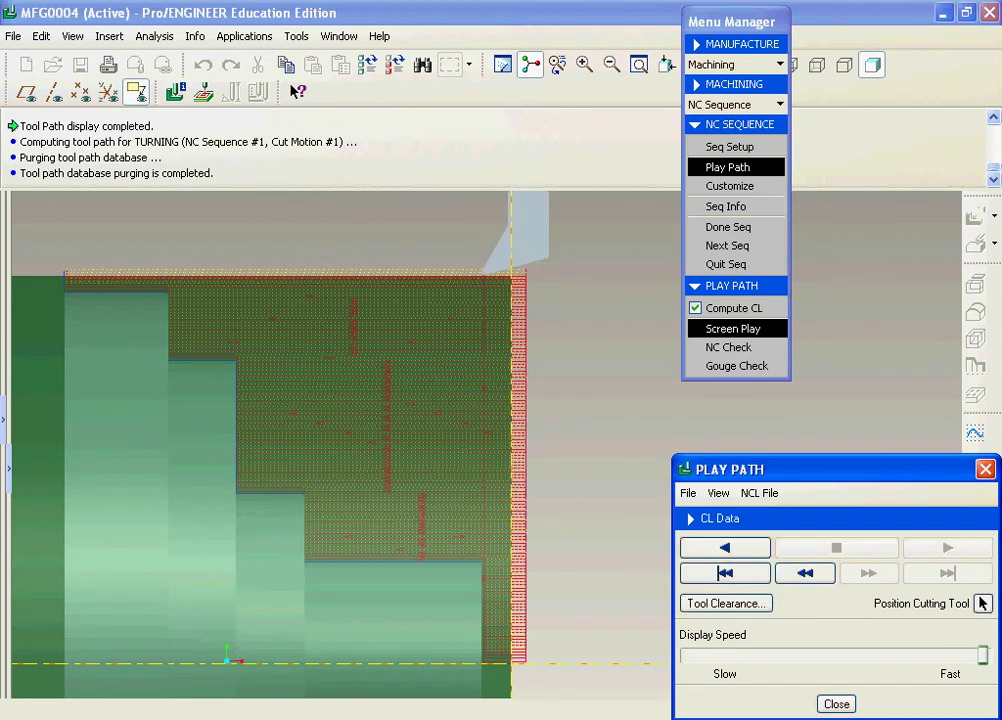
click(836, 704)
Run an NC Check of the turning sequence and play the material removal simulation in VERICUT to the end
scroll(604, 449, up, 4)
scroll(397, 334, up, 1)
scroll(444, 502, down, 1)
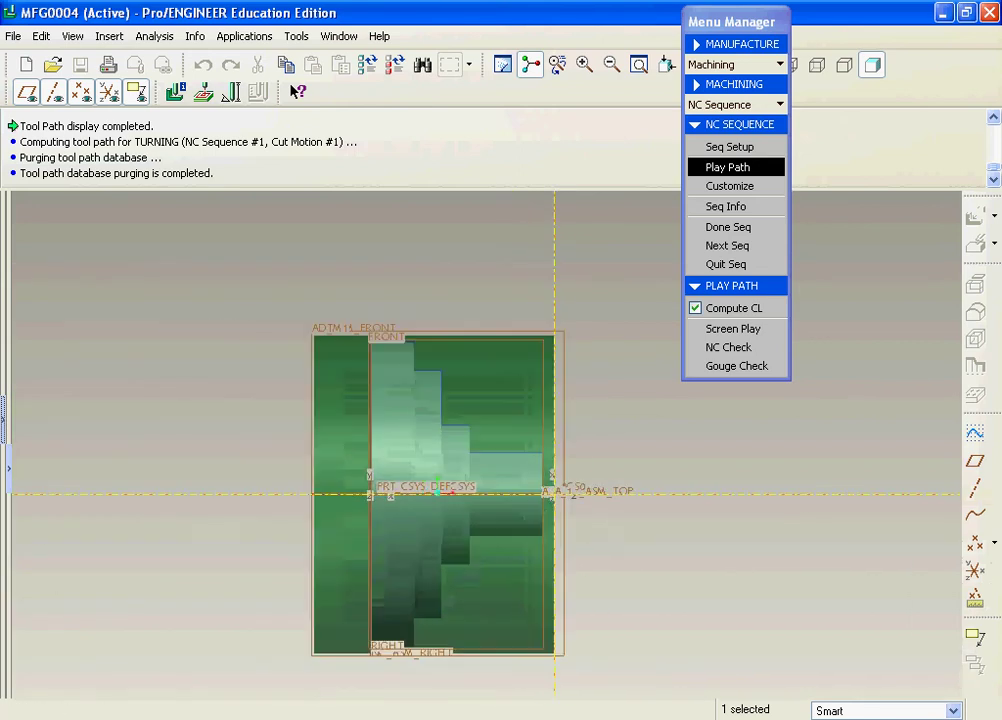
click(729, 348)
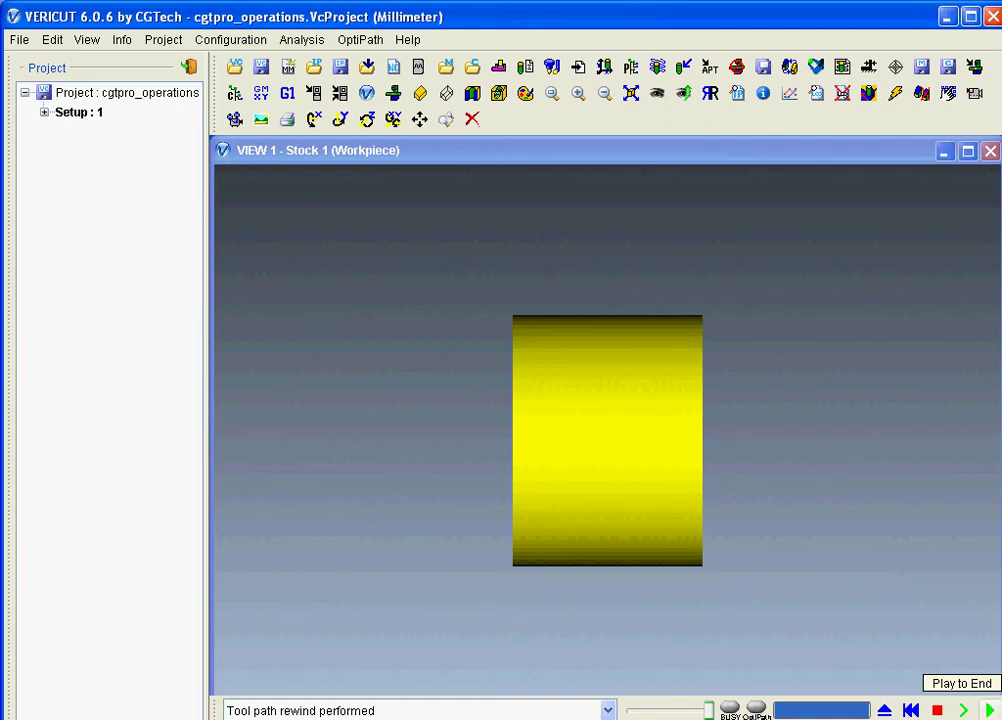
click(990, 710)
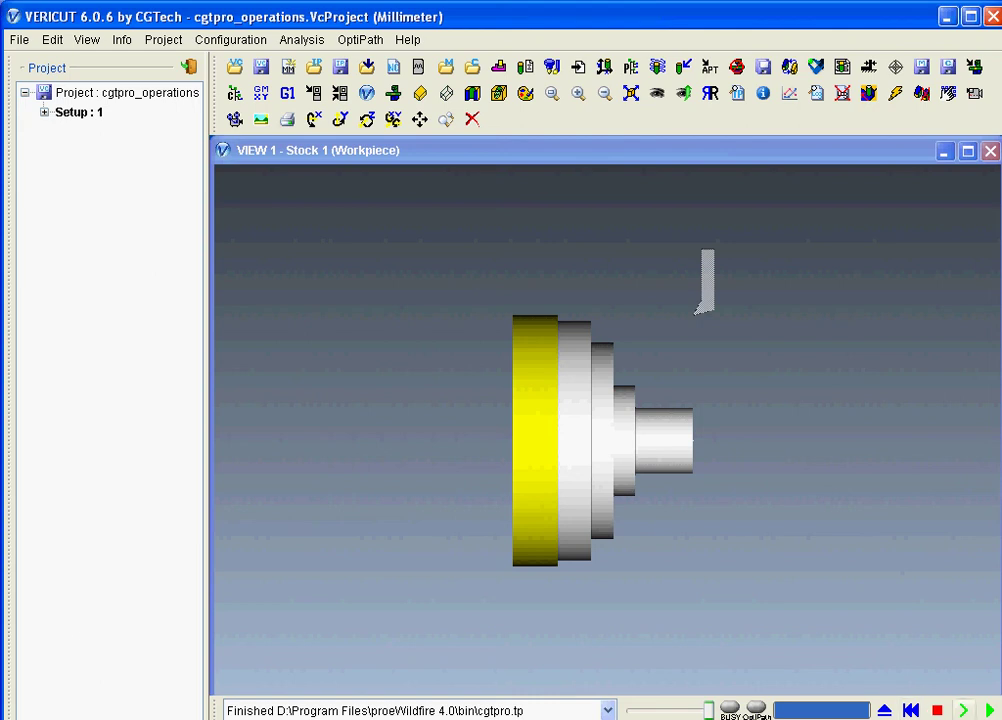
Switch back to Pro/ENGINEER, complete the area turning sequence and leave the machining setup
key(alt+Tab)
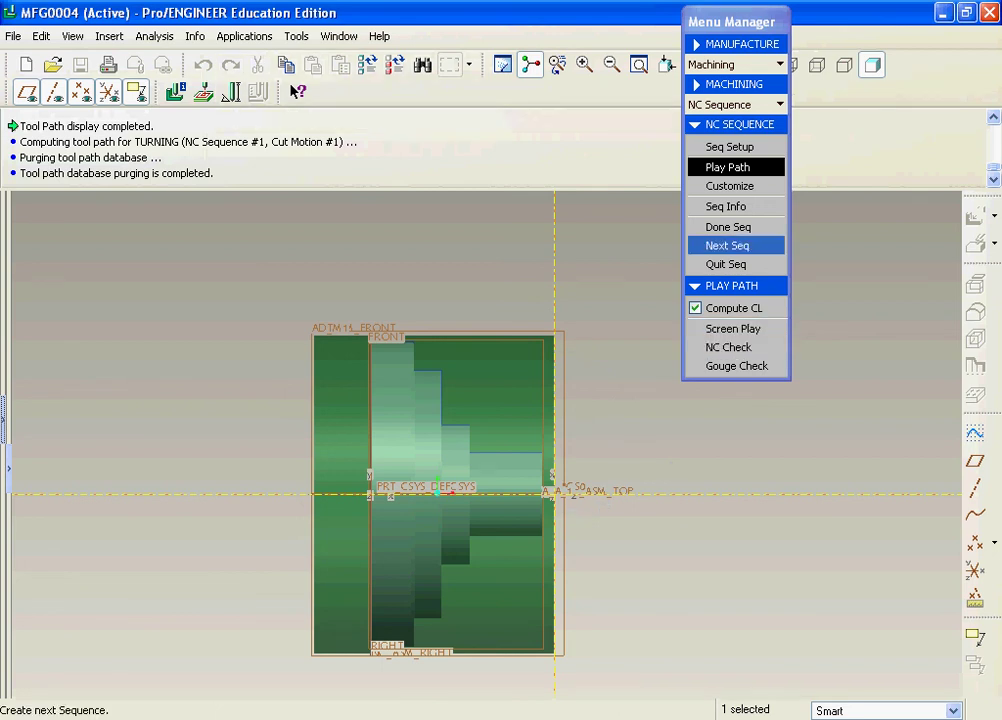
click(727, 227)
click(741, 322)
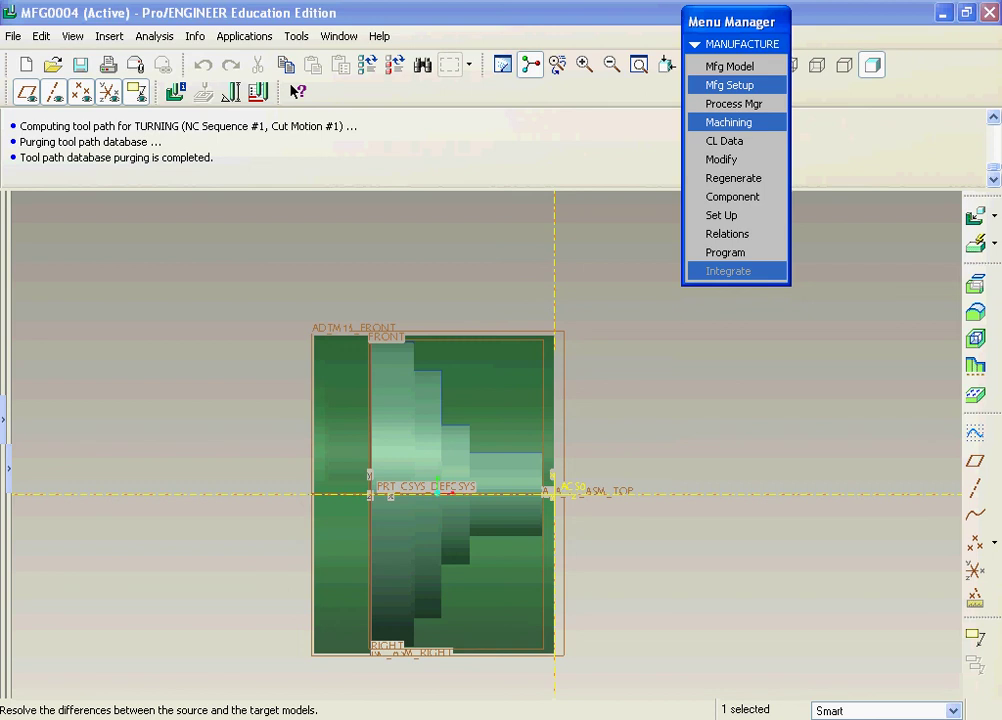